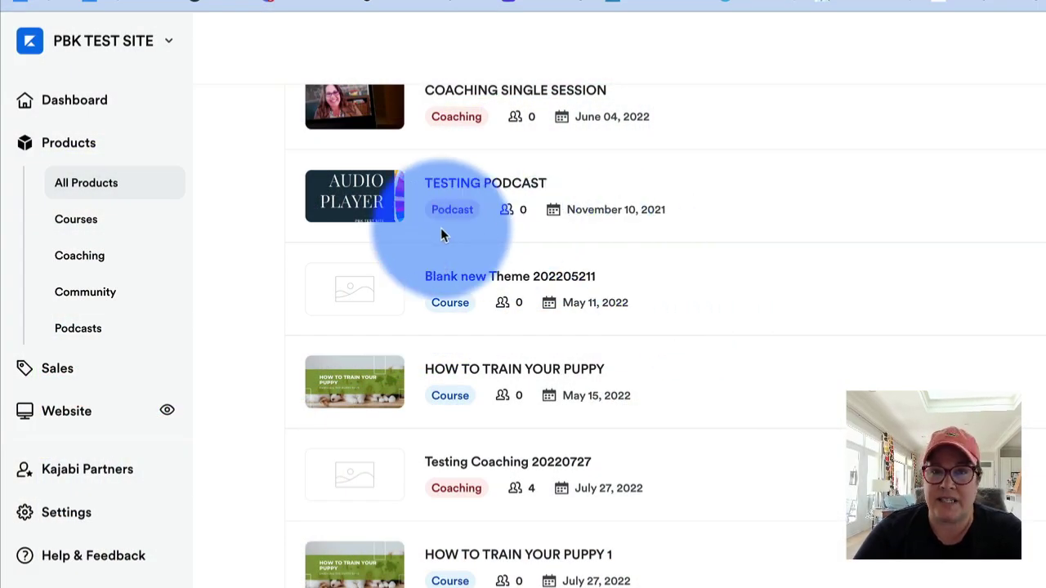
Open the settings of the HOW TO TRAIN YOUR PUPPY course dated May 15, 2022.
{"action": "scroll", "coordinate": [351, 255], "scroll_direction": "down", "scroll_amount": 1}
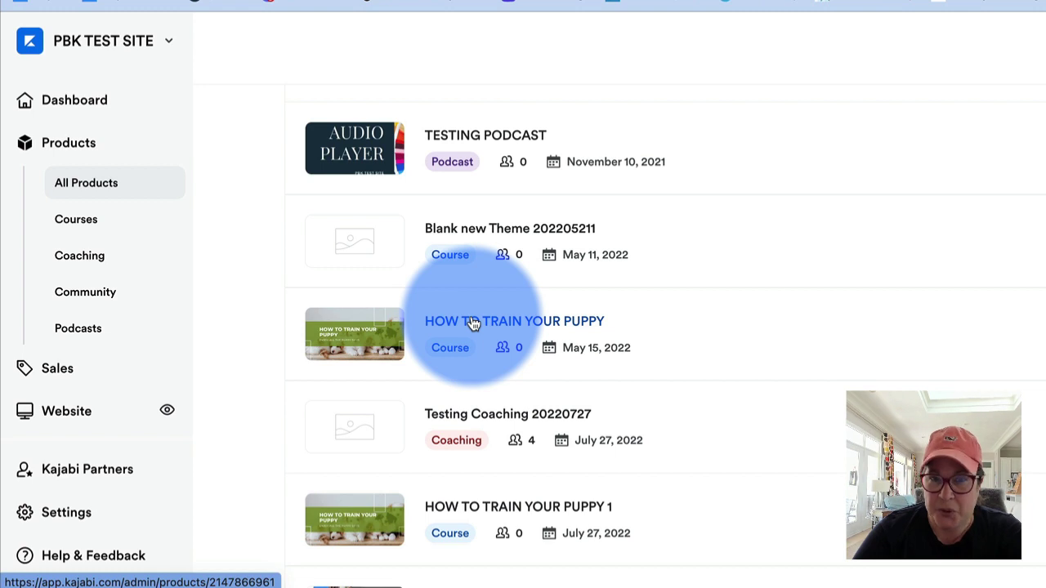
{"action": "left_click", "coordinate": [473, 323]}
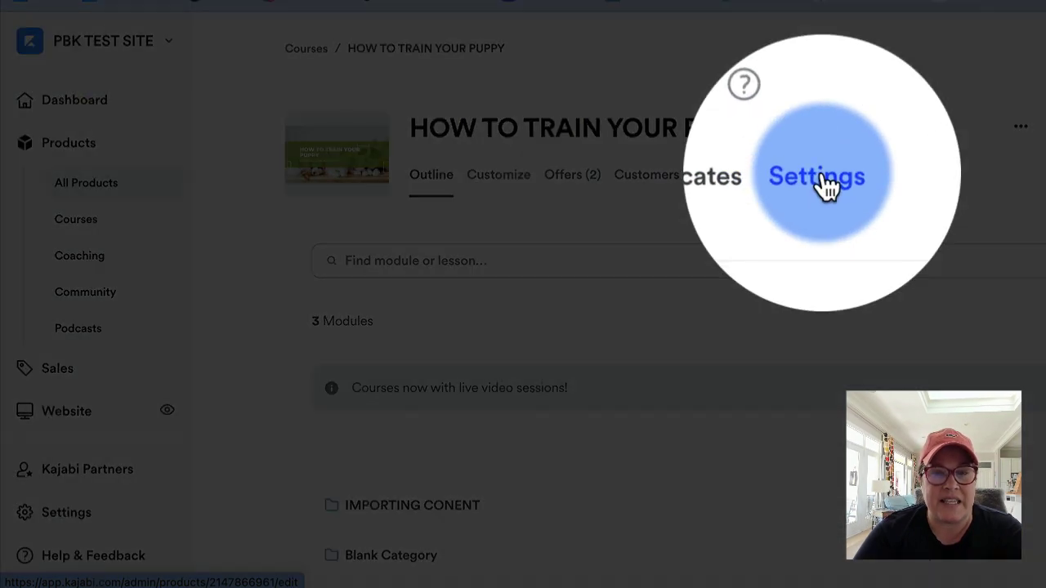
{"action": "left_click", "coordinate": [824, 182]}
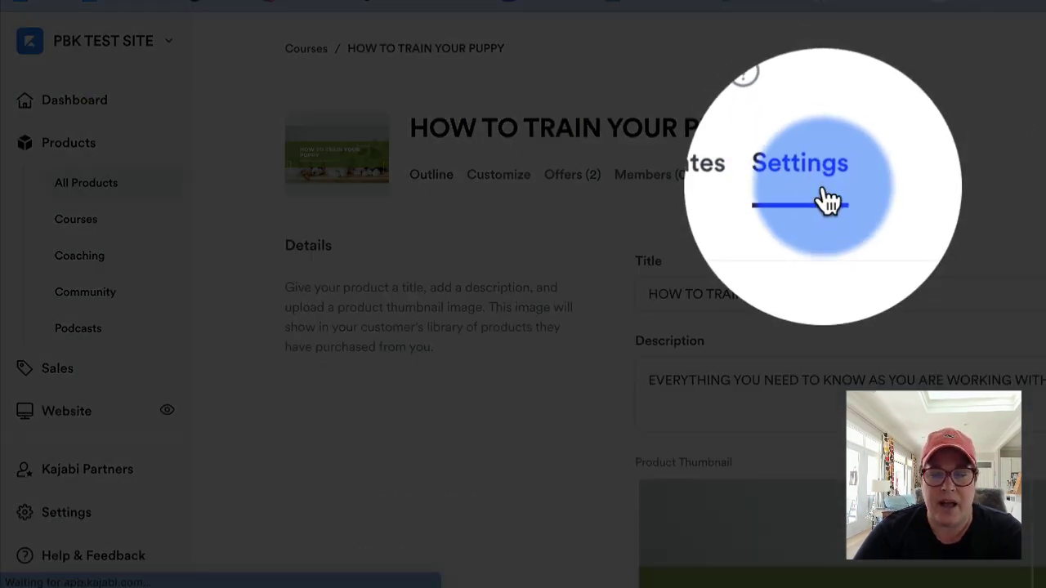
Enable the live video session for the course under Live Rooms and view its title, description and schedule fields.
{"action": "scroll", "coordinate": [823, 186], "scroll_direction": "down", "scroll_amount": 2}
{"action": "scroll", "coordinate": [823, 186], "scroll_direction": "down", "scroll_amount": 5}
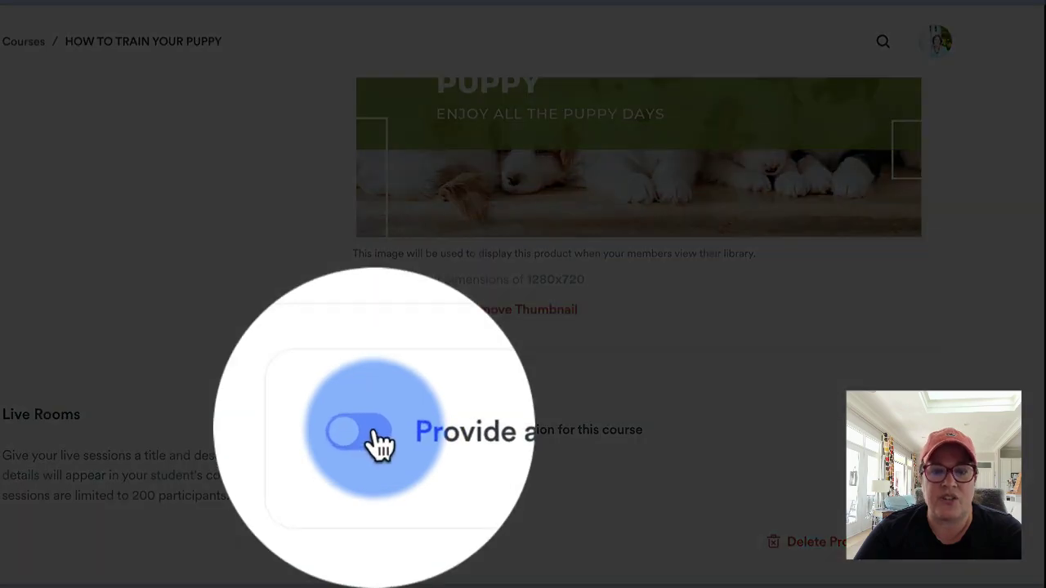
{"action": "left_click", "coordinate": [374, 433]}
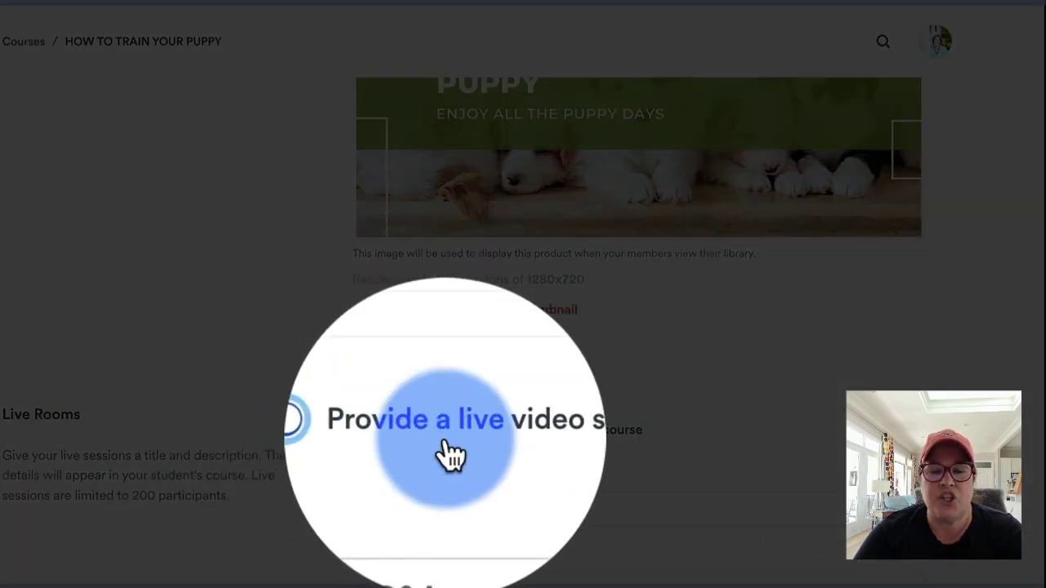
{"action": "scroll", "coordinate": [447, 444], "scroll_direction": "down", "scroll_amount": 2}
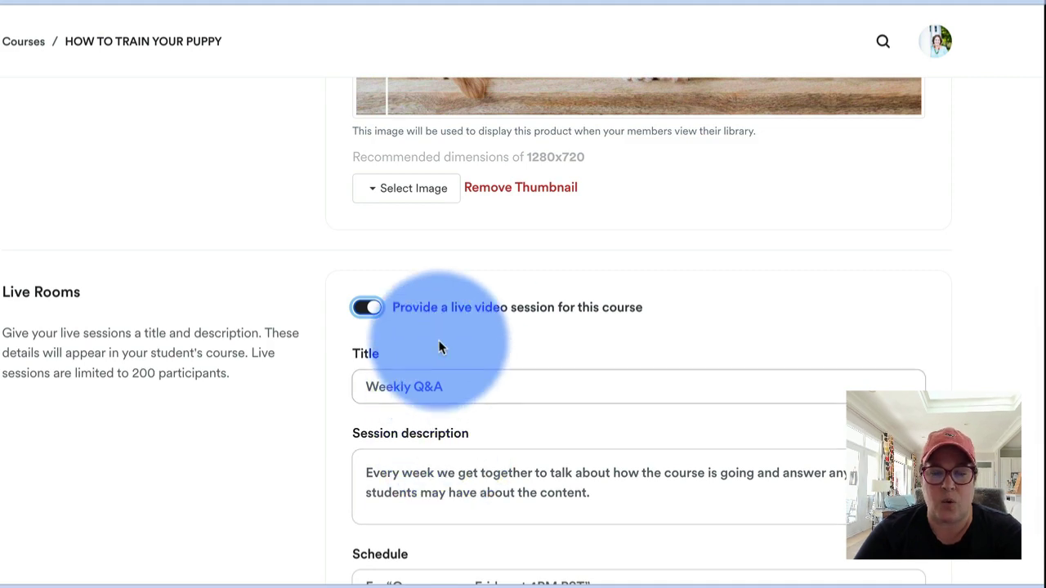
{"action": "scroll", "coordinate": [443, 328], "scroll_direction": "down", "scroll_amount": 2}
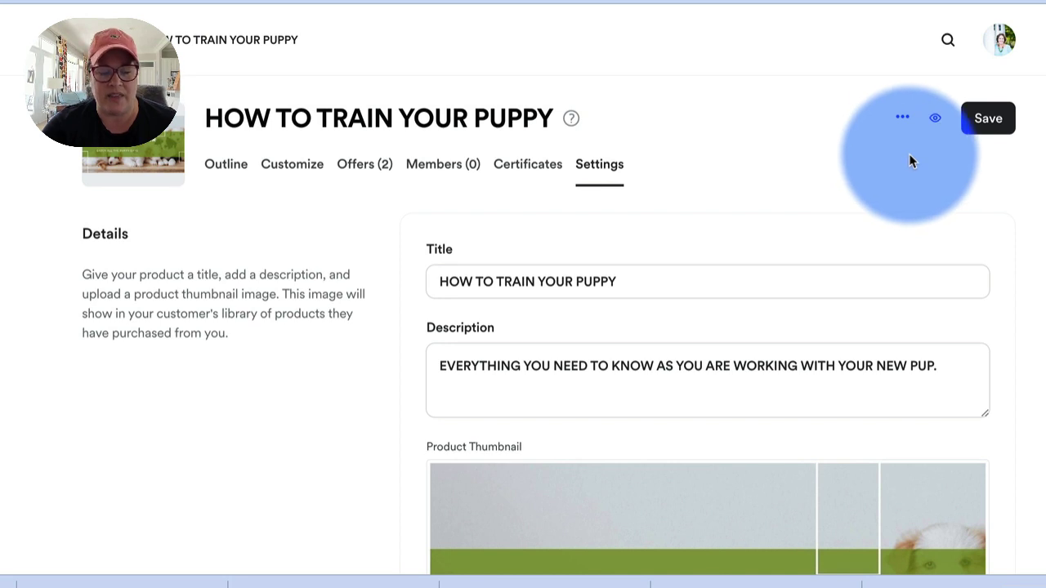
Preview the course as a member sees it, look through its categories and open the Blank Post lesson.
{"action": "left_click", "coordinate": [935, 119]}
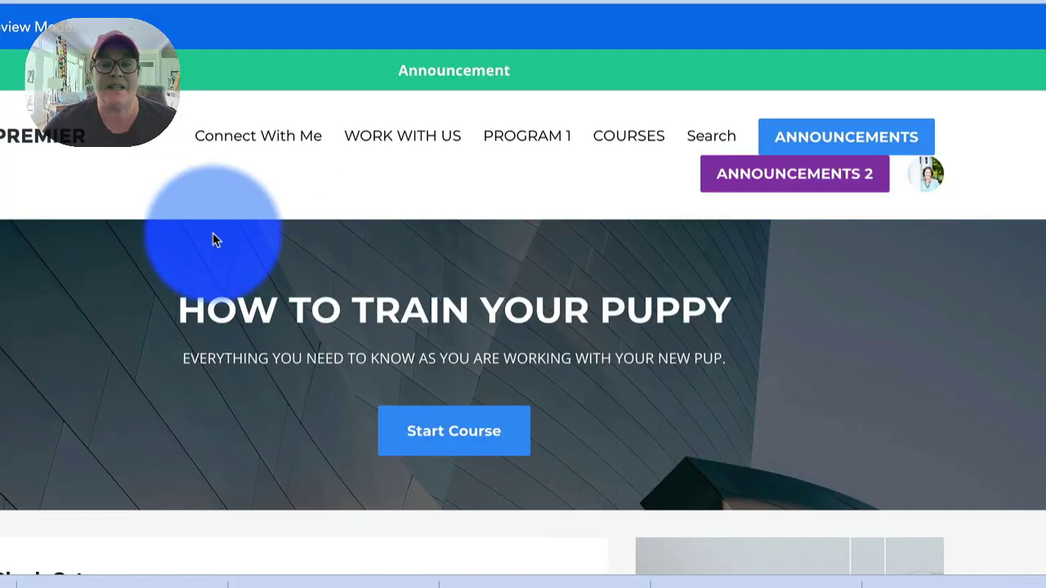
{"action": "scroll", "coordinate": [212, 239], "scroll_direction": "down", "scroll_amount": 3}
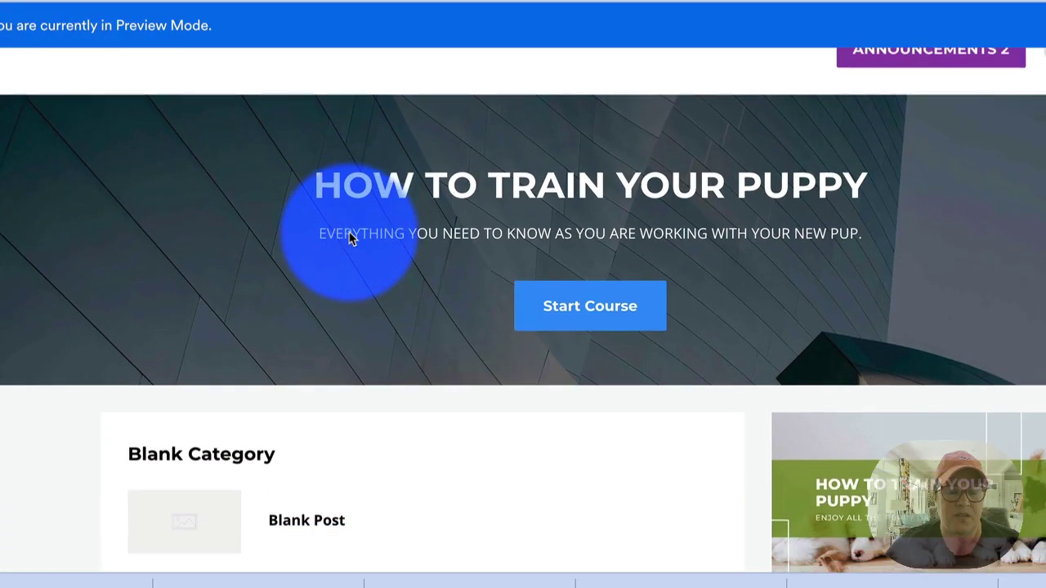
{"action": "scroll", "coordinate": [350, 237], "scroll_direction": "down", "scroll_amount": 5}
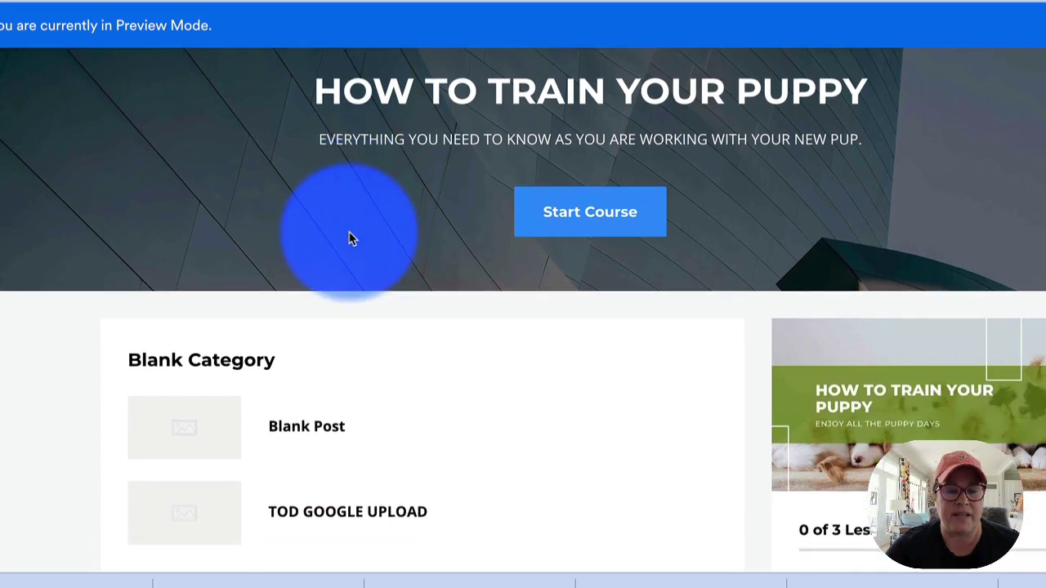
{"action": "scroll", "coordinate": [350, 237], "scroll_direction": "down", "scroll_amount": 4}
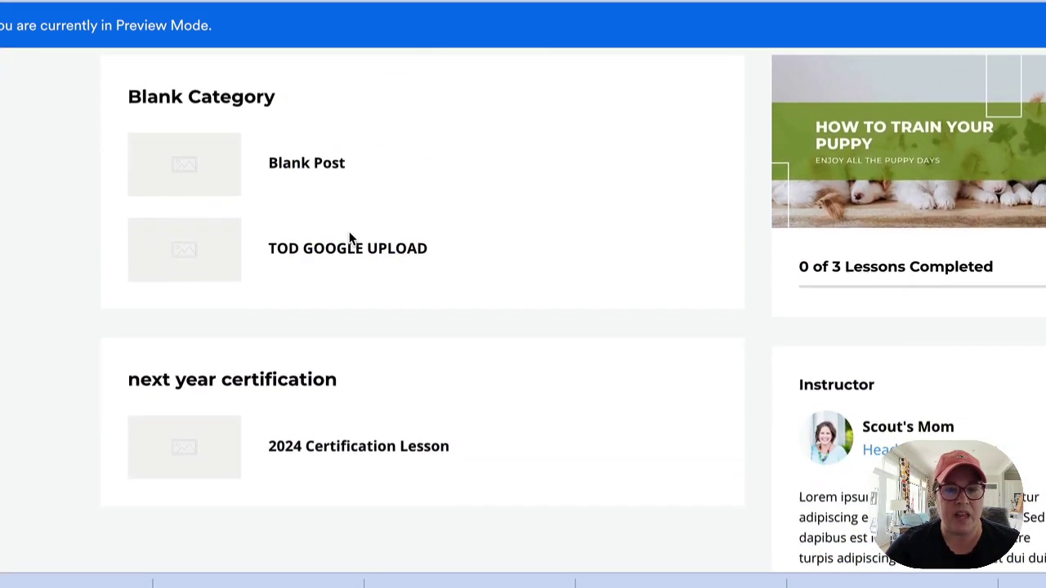
{"action": "scroll", "coordinate": [350, 237], "scroll_direction": "up", "scroll_amount": 5}
{"action": "left_click", "coordinate": [335, 273]}
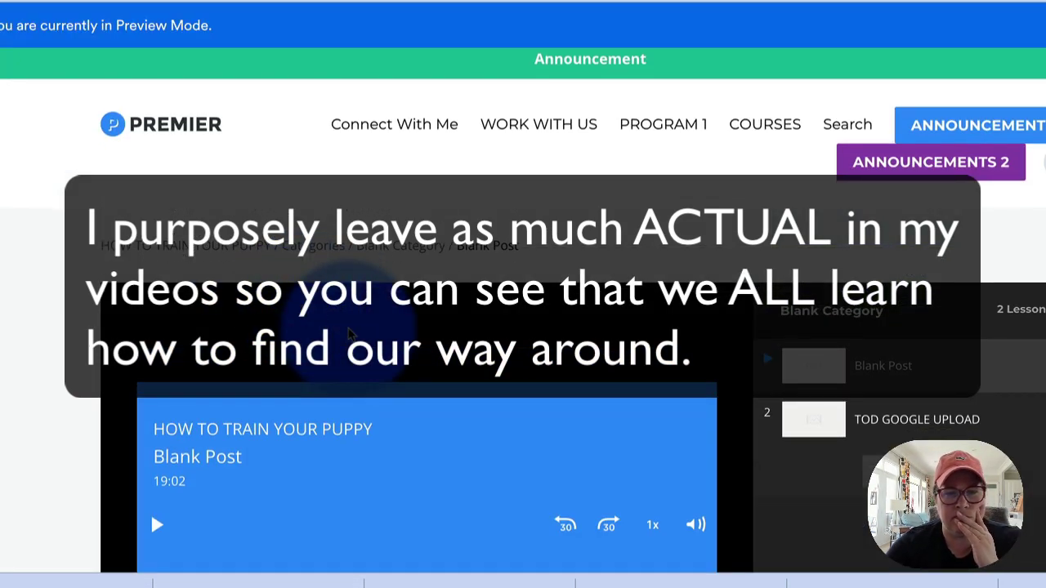
{"action": "scroll", "coordinate": [348, 334], "scroll_direction": "down", "scroll_amount": 1}
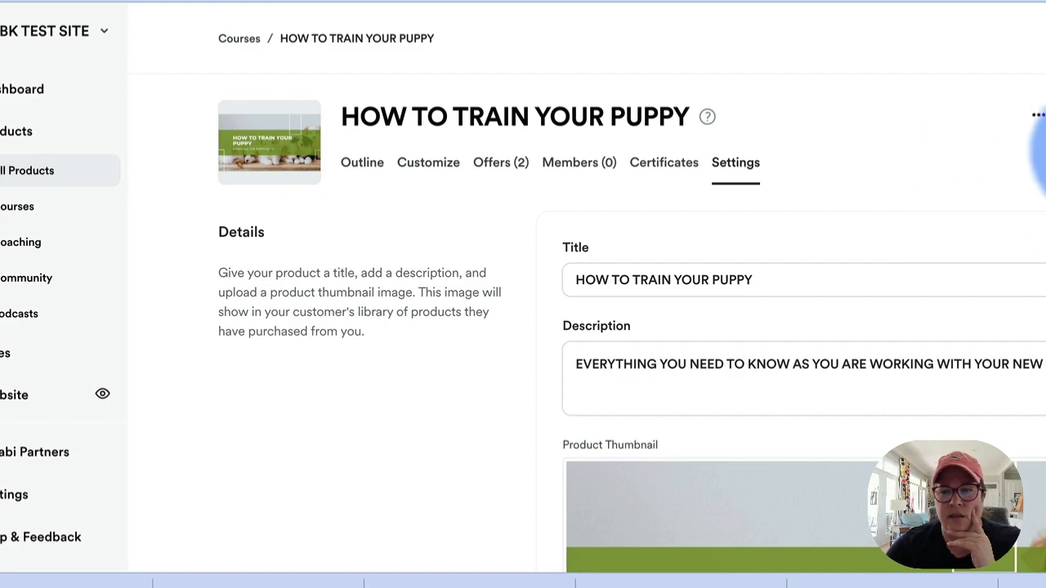
Return to the course's Live Rooms settings and set the session title to "TESTING LIVE ROOM".
{"action": "scroll", "coordinate": [798, 259], "scroll_direction": "down", "scroll_amount": 6}
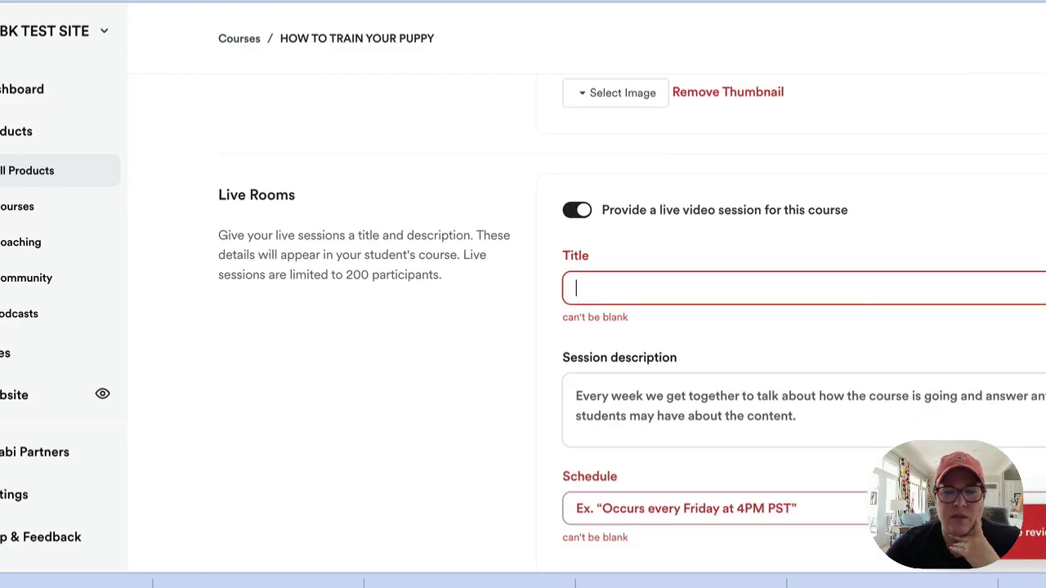
{"action": "left_click", "coordinate": [681, 286]}
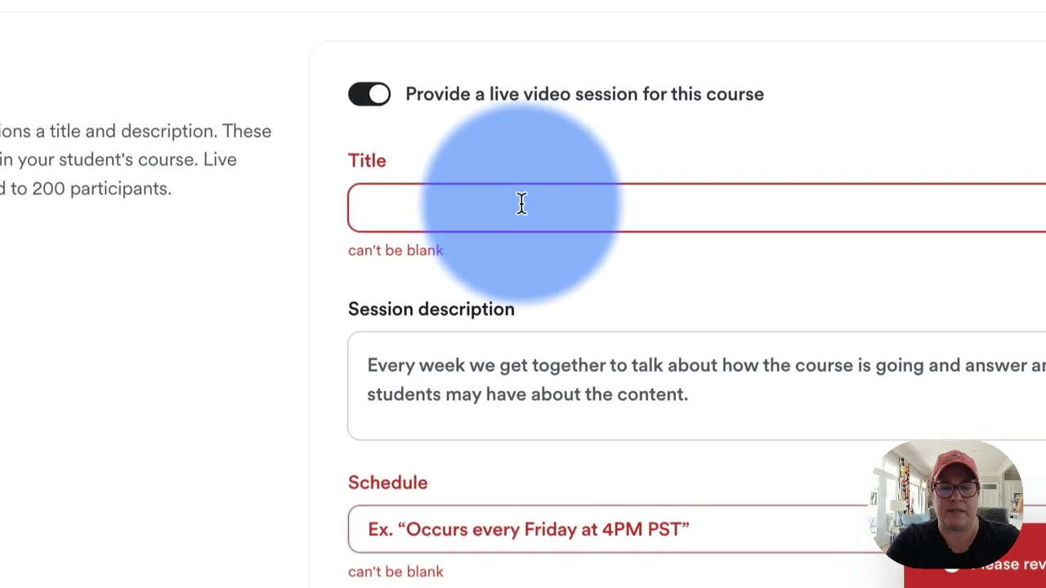
{"action": "type", "text": "TE"}
{"action": "type", "text": "ST"}
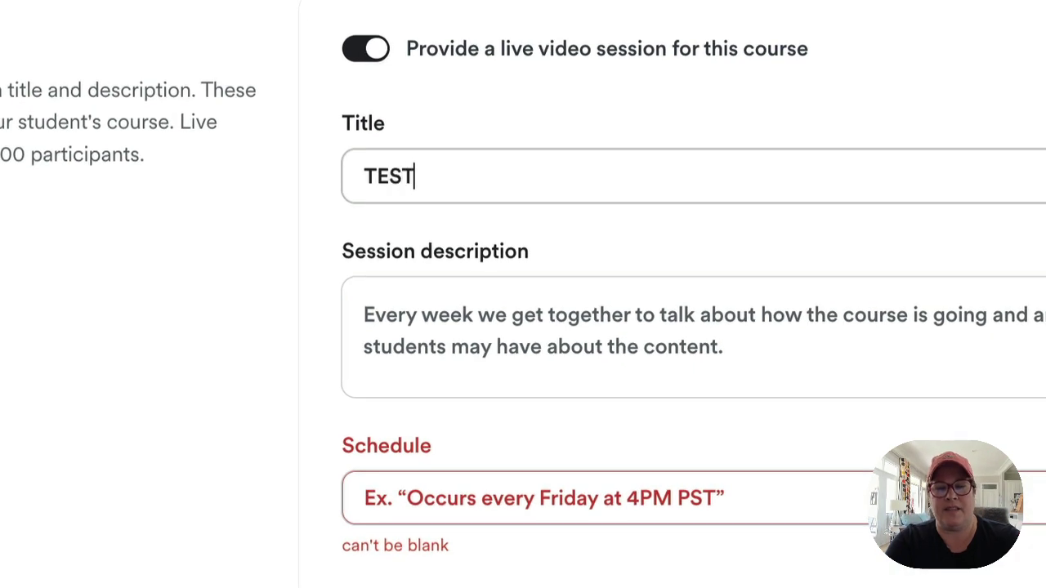
{"action": "type", "text": "ING"}
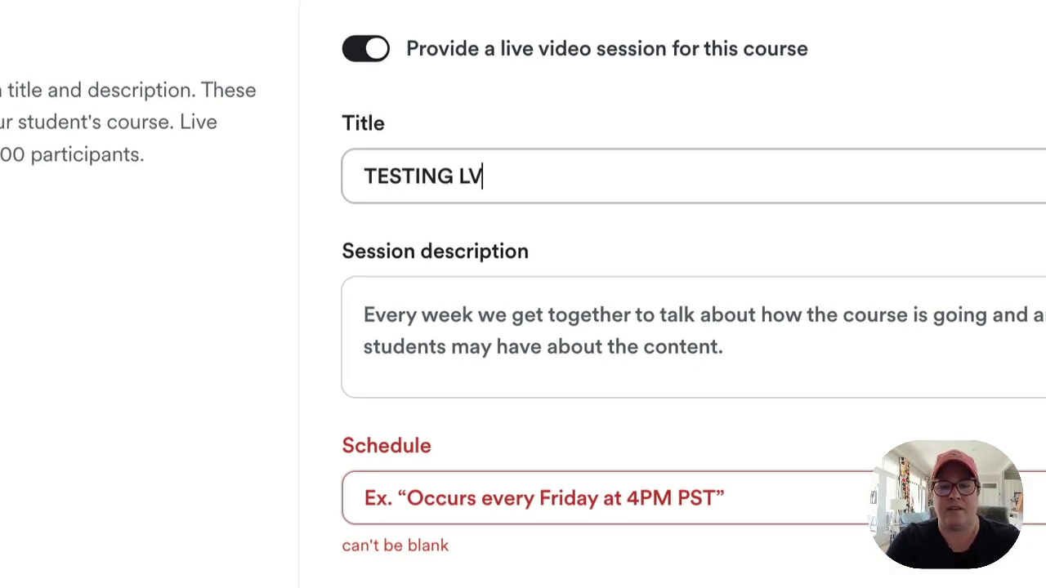
{"action": "type", "text": " LIVE ROOM"}
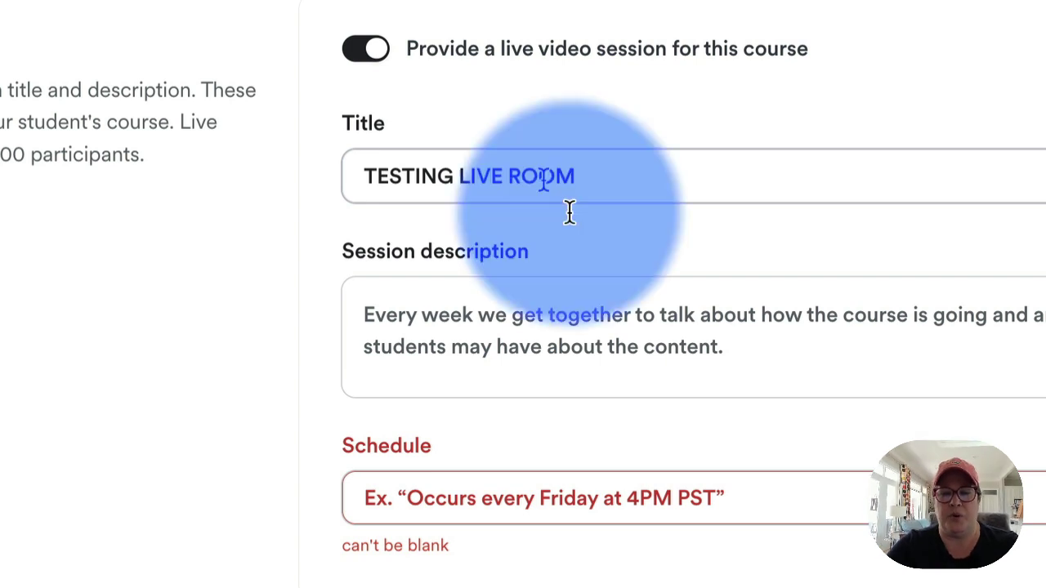
Set the live session's description to "TESTING LIVE ROOM".
{"action": "left_click", "coordinate": [749, 347]}
{"action": "type", "text": "T"}
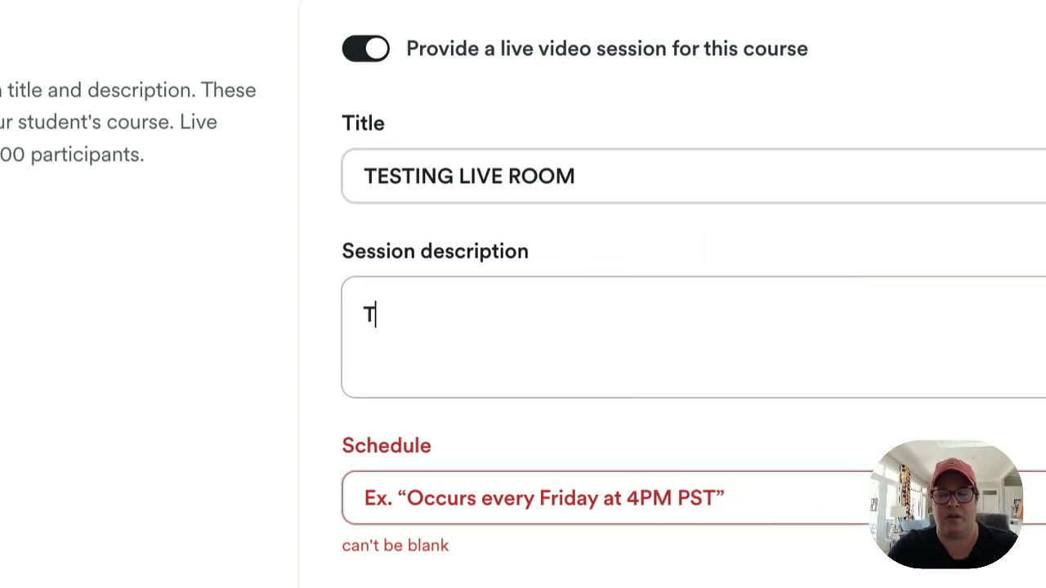
{"action": "type", "text": "ESTING LIVE F"}
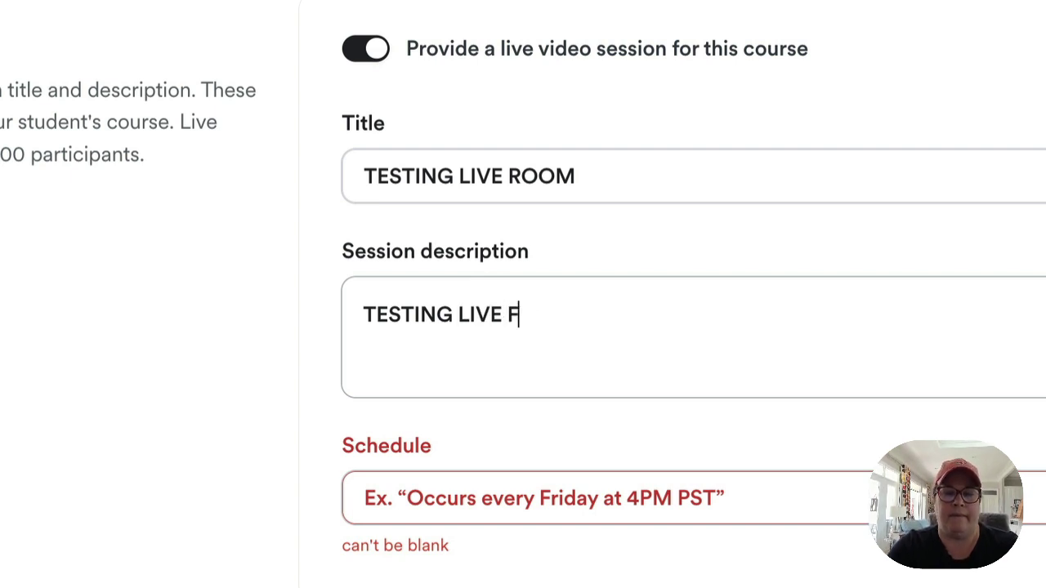
{"action": "type", "text": "ROOOM"}
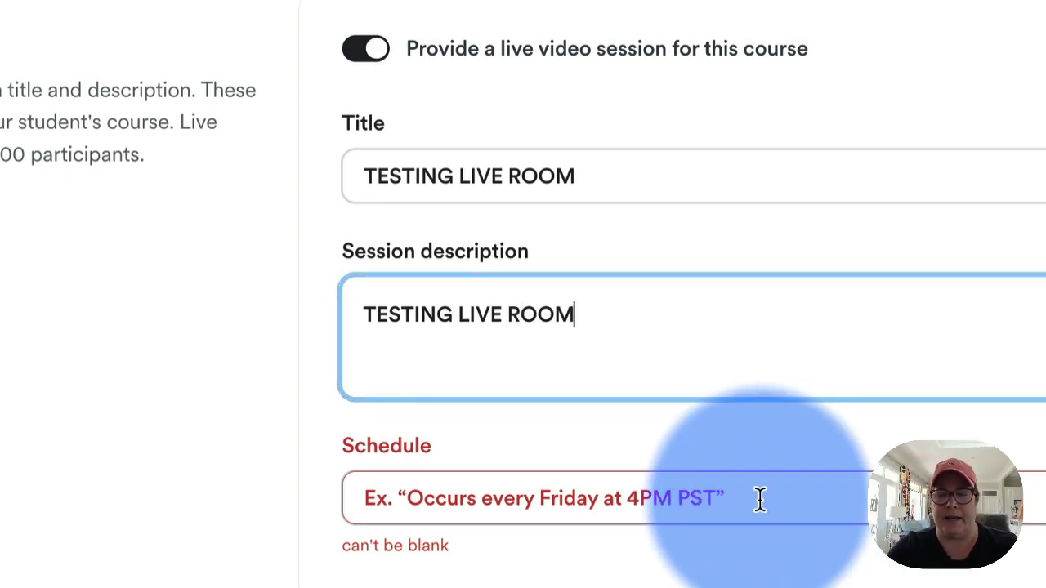
Set the live session's schedule to "TESTING SATURDAY 6PM" and save the course settings.
{"action": "left_click", "coordinate": [760, 499]}
{"action": "type", "text": "TESTIN"}
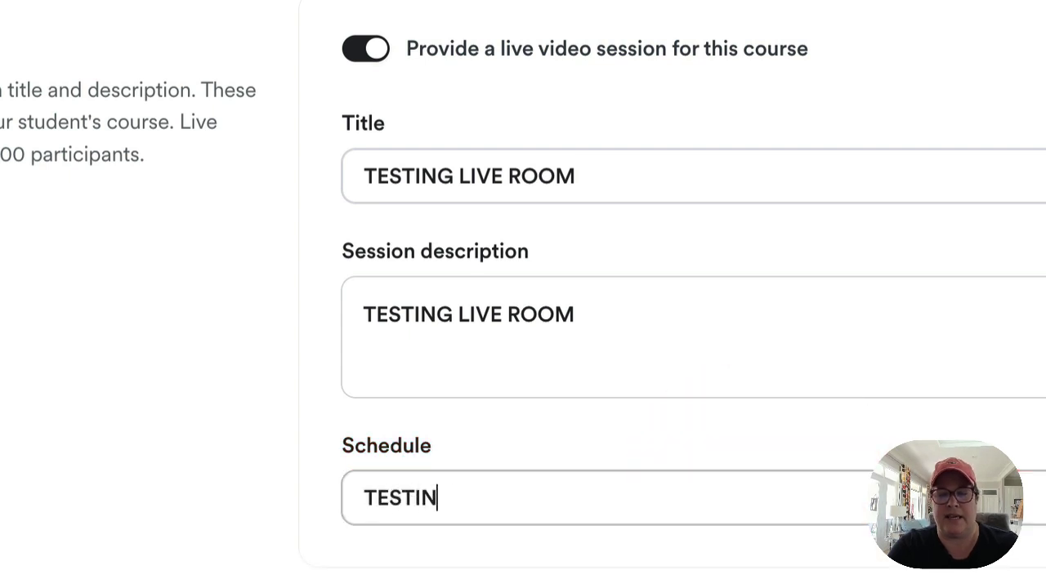
{"action": "type", "text": "G SATURDAY 6PAM"}
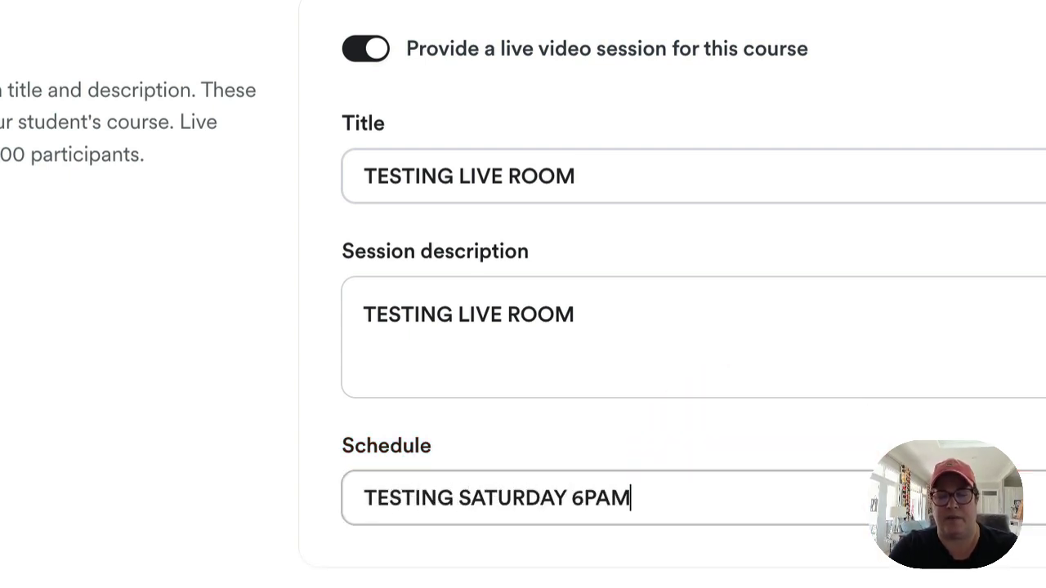
{"action": "key", "text": "BackSpace"}
{"action": "key", "text": "BackSpace"}
{"action": "type", "text": "M"}
{"action": "left_click", "coordinate": [864, 452]}
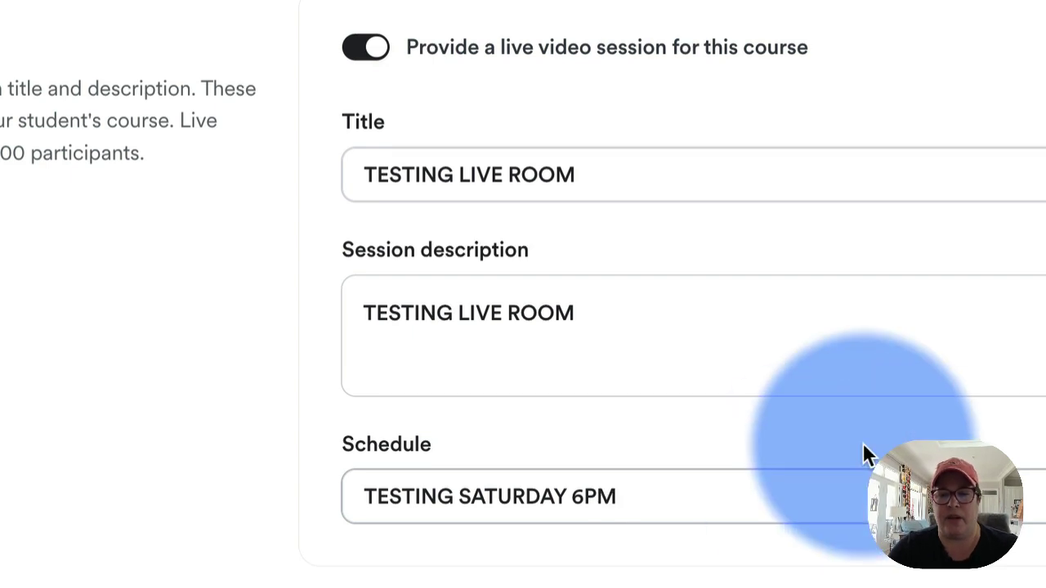
{"action": "left_click", "coordinate": [1045, 564]}
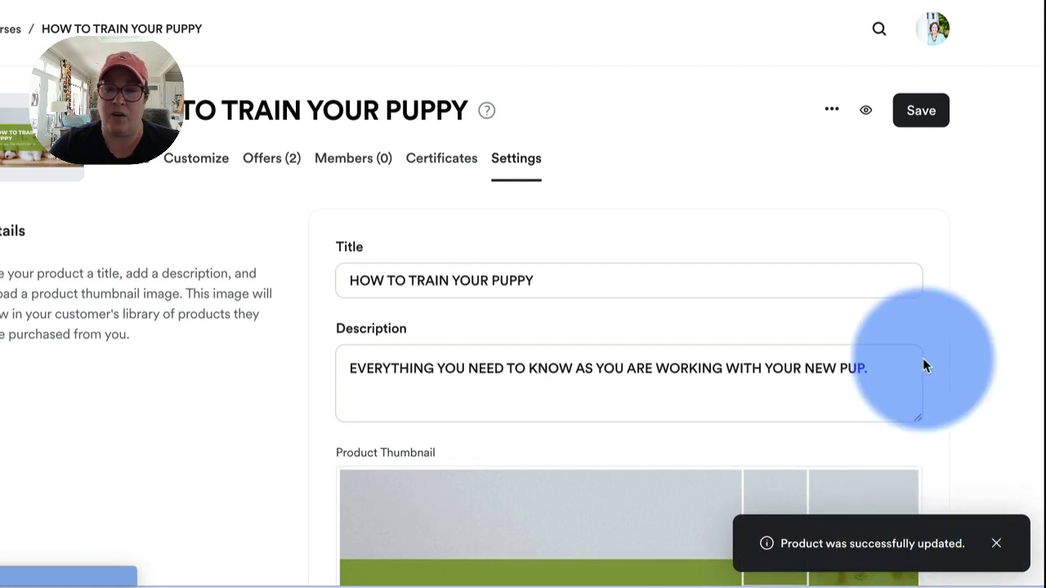
{"action": "left_click", "coordinate": [922, 111]}
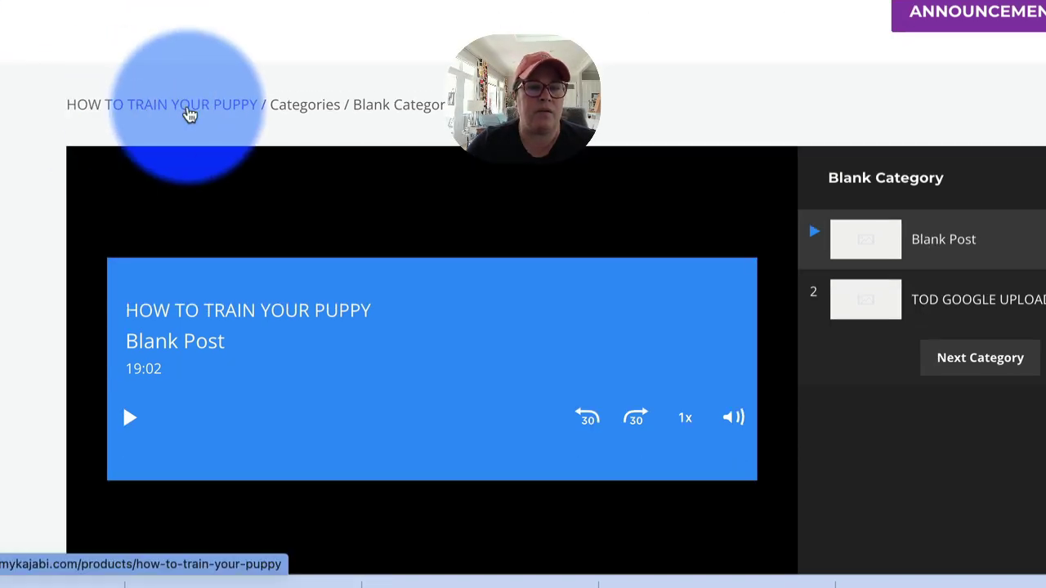
Return to the course overview in the preview and open the TESTING LIVE ROOM lesson.
{"action": "left_click", "coordinate": [200, 109]}
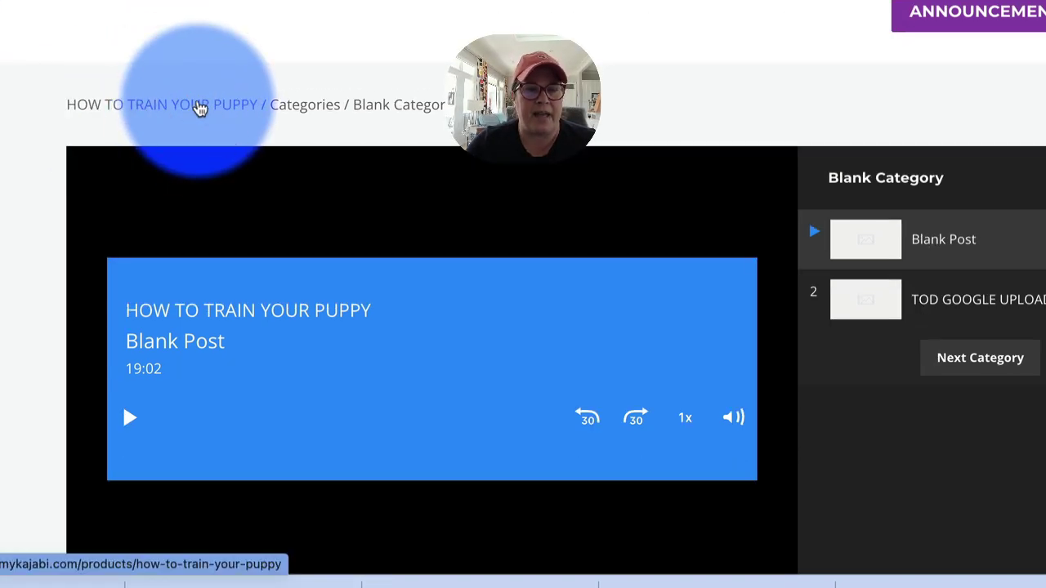
{"action": "scroll", "coordinate": [192, 150], "scroll_direction": "down", "scroll_amount": 5}
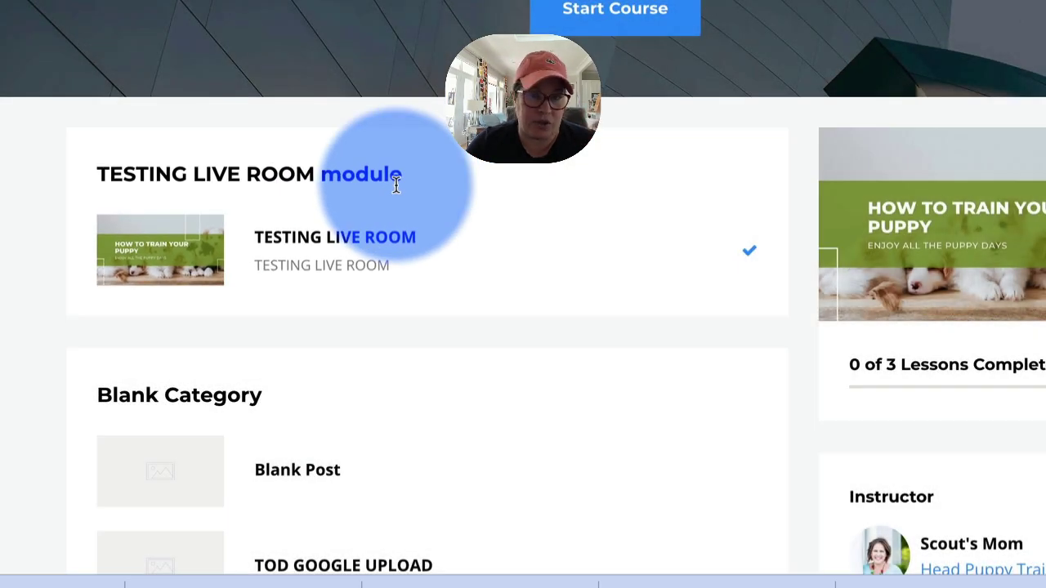
{"action": "left_click", "coordinate": [331, 237]}
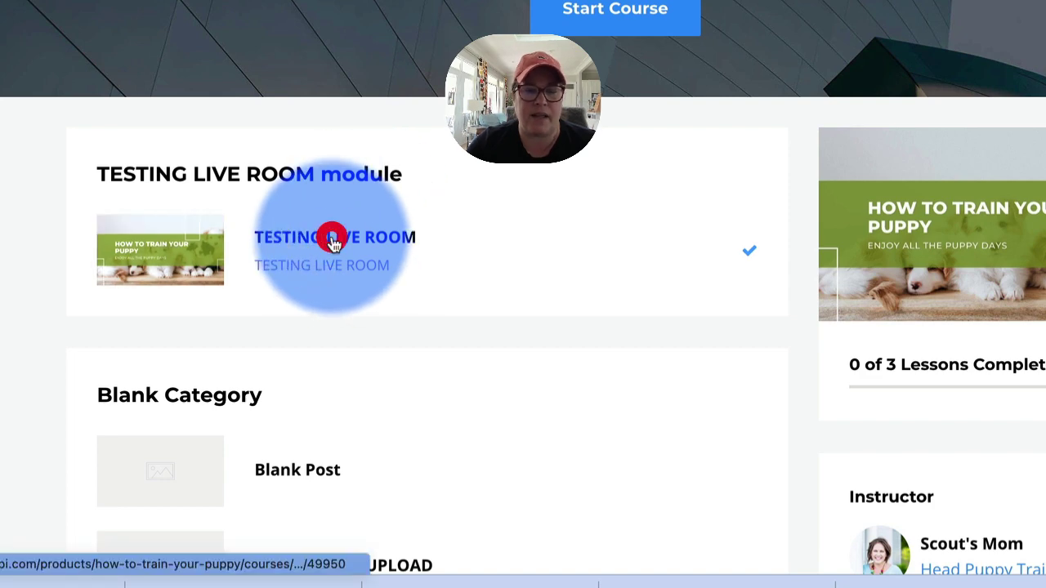
Examine the live room lesson page down to its title and description, and join the live session.
{"action": "scroll", "coordinate": [334, 246], "scroll_direction": "down", "scroll_amount": 1}
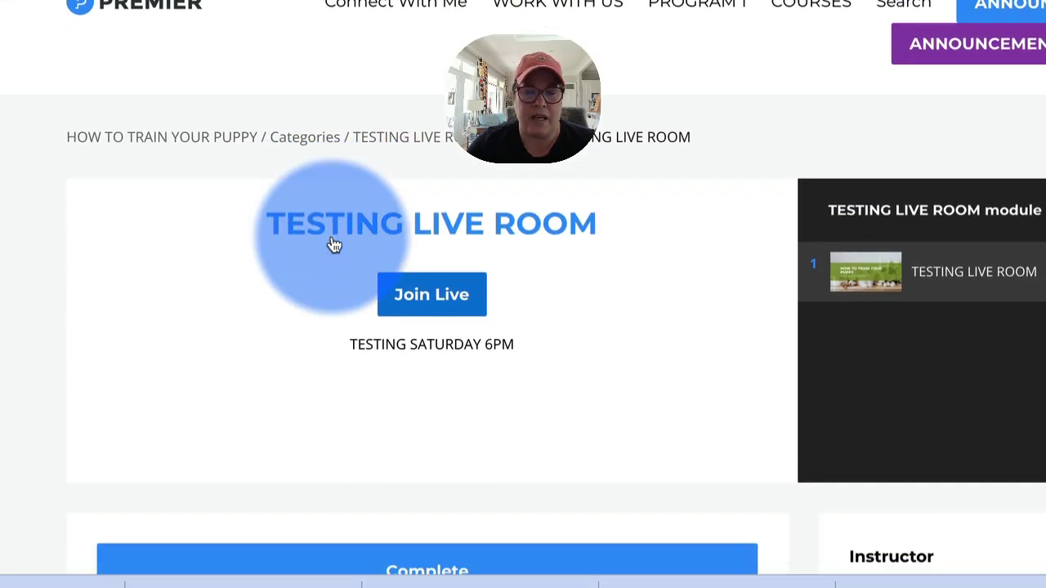
{"action": "scroll", "coordinate": [333, 255], "scroll_direction": "down", "scroll_amount": 1}
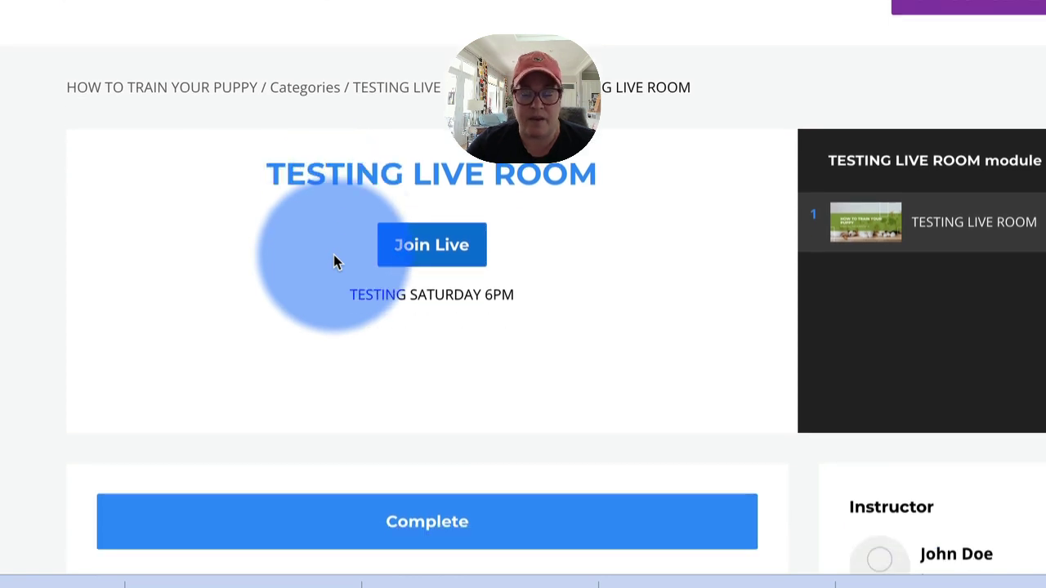
{"action": "scroll", "coordinate": [335, 261], "scroll_direction": "down", "scroll_amount": 3}
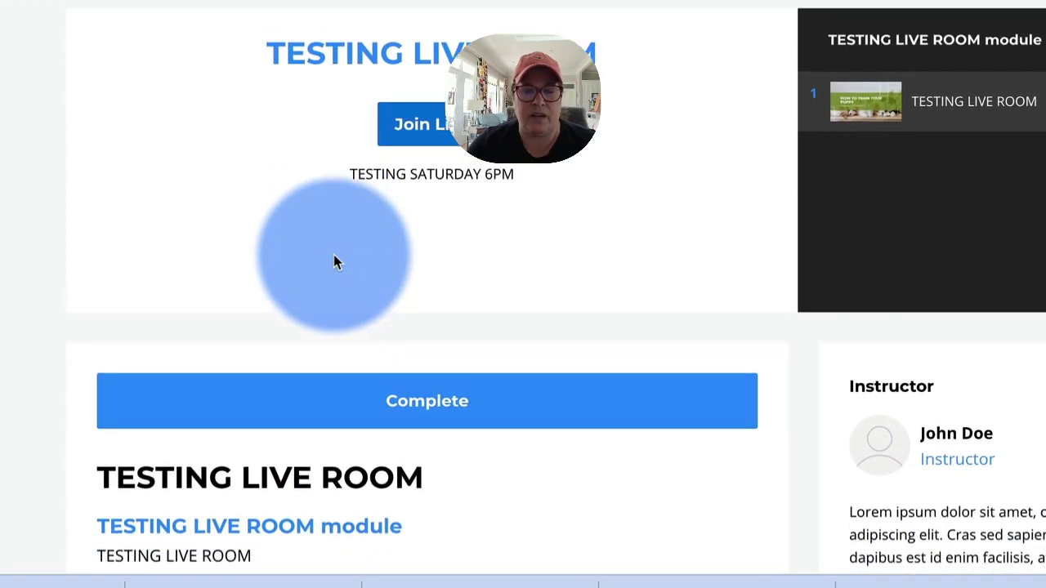
{"action": "scroll", "coordinate": [335, 261], "scroll_direction": "up", "scroll_amount": 3}
{"action": "left_click", "coordinate": [451, 249]}
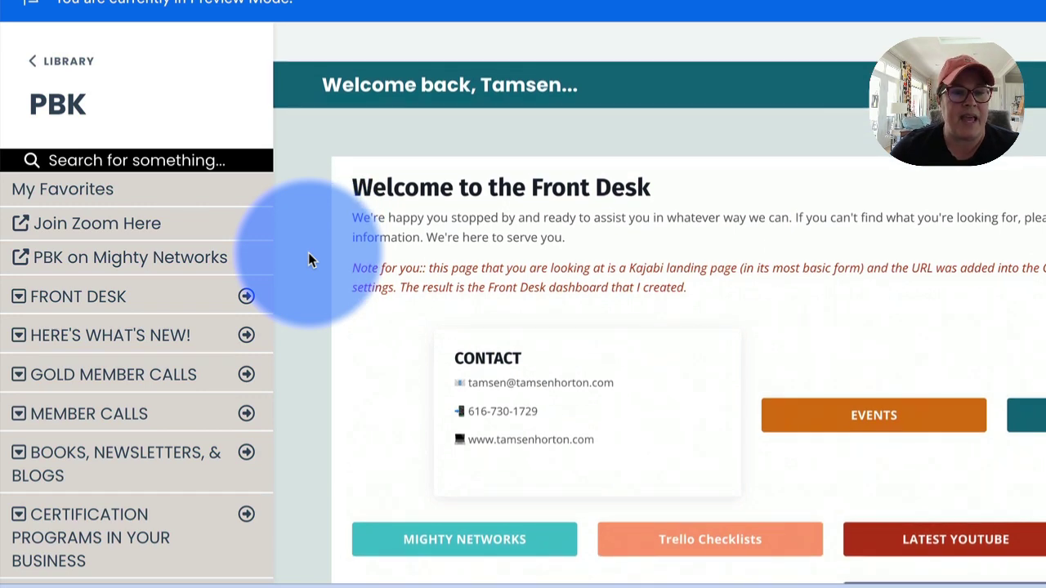
Look through the PBK product's Front Desk page down to its category tiles.
{"action": "scroll", "coordinate": [308, 259], "scroll_direction": "down", "scroll_amount": 3}
{"action": "scroll", "coordinate": [309, 260], "scroll_direction": "down", "scroll_amount": 10}
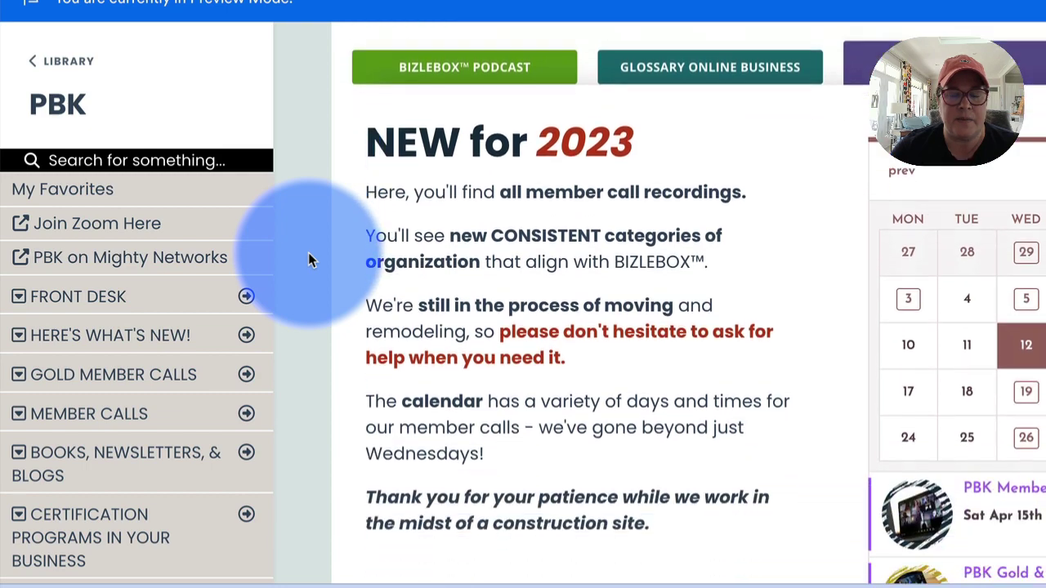
{"action": "scroll", "coordinate": [308, 260], "scroll_direction": "down", "scroll_amount": 5}
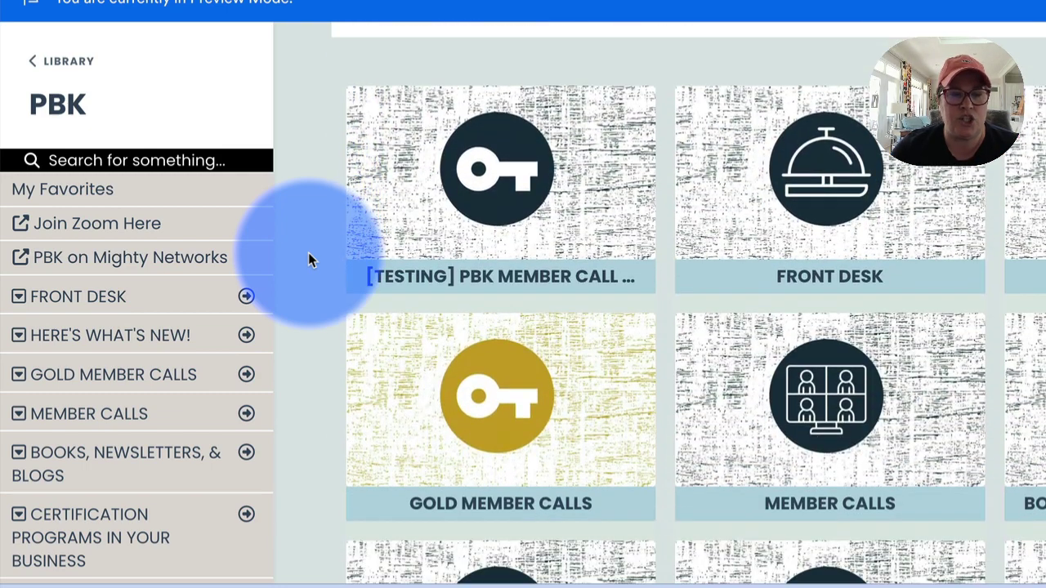
Open the [TESTING] PBK Member Call live room in the PBK product and examine its page down to the description.
{"action": "scroll", "coordinate": [304, 237], "scroll_direction": "down", "scroll_amount": 1}
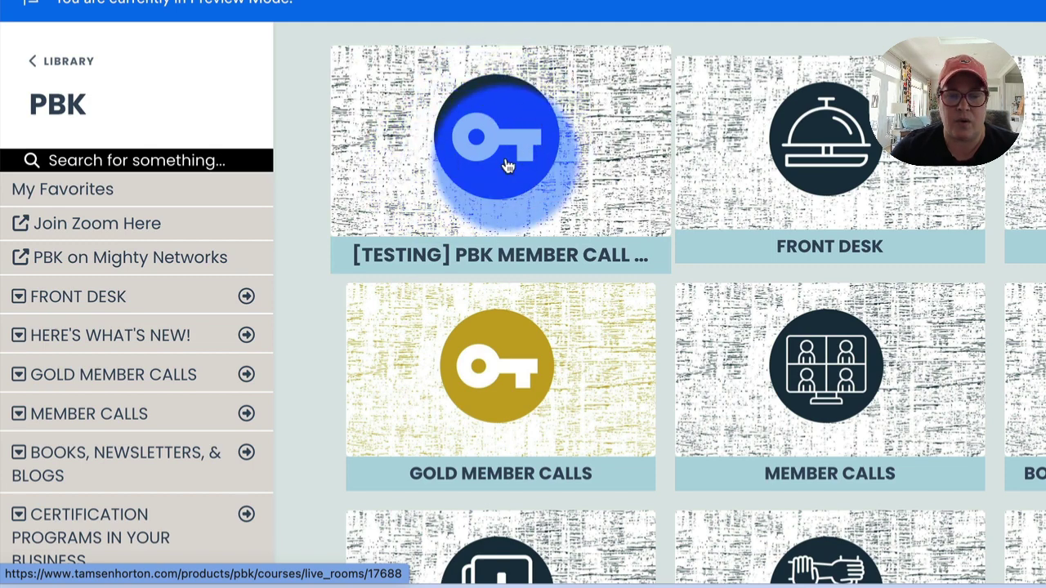
{"action": "left_click", "coordinate": [512, 229]}
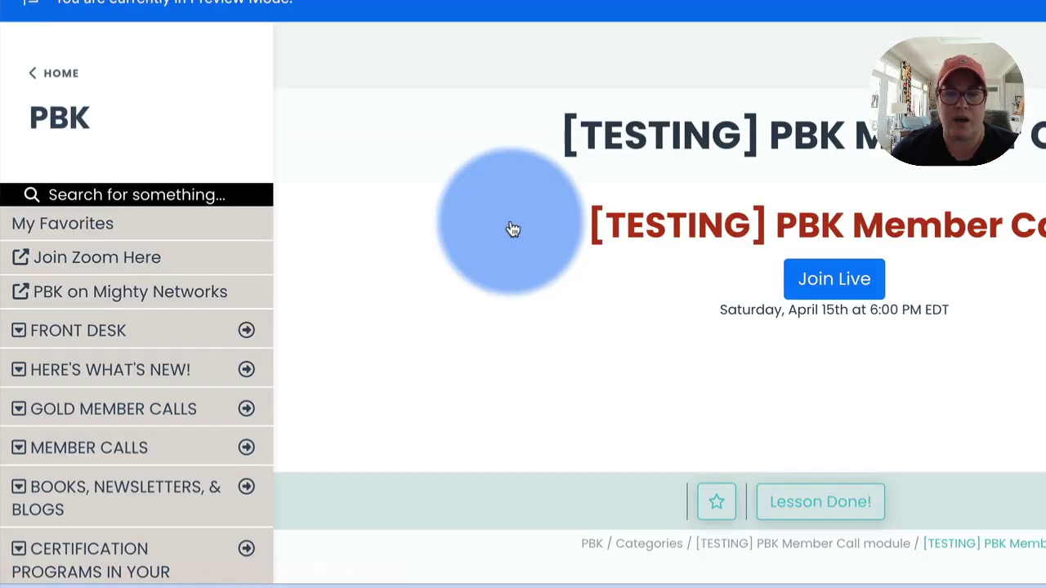
{"action": "scroll", "coordinate": [513, 229], "scroll_direction": "down", "scroll_amount": 1}
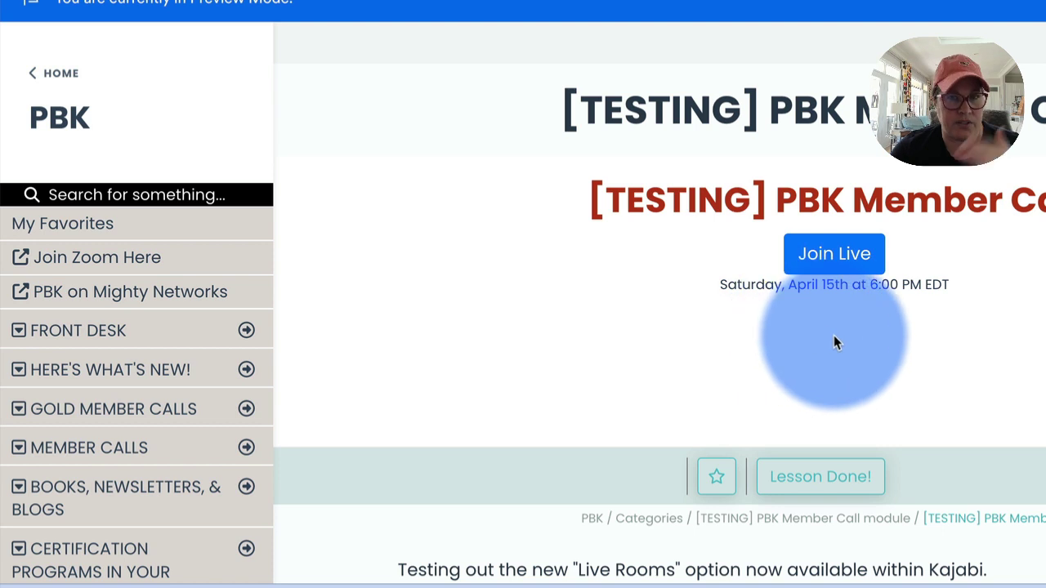
{"action": "scroll", "coordinate": [835, 343], "scroll_direction": "up", "scroll_amount": 1}
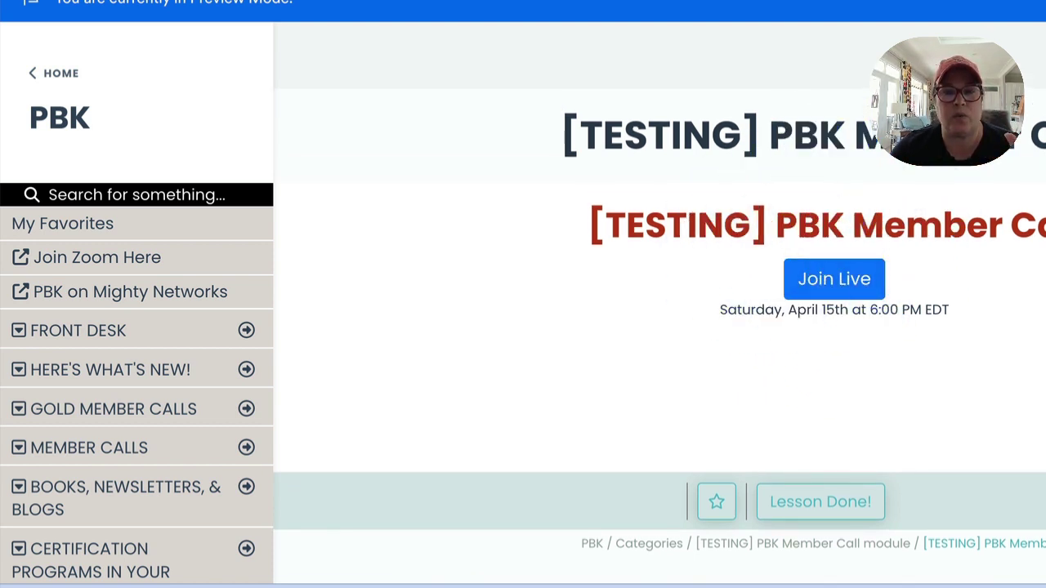
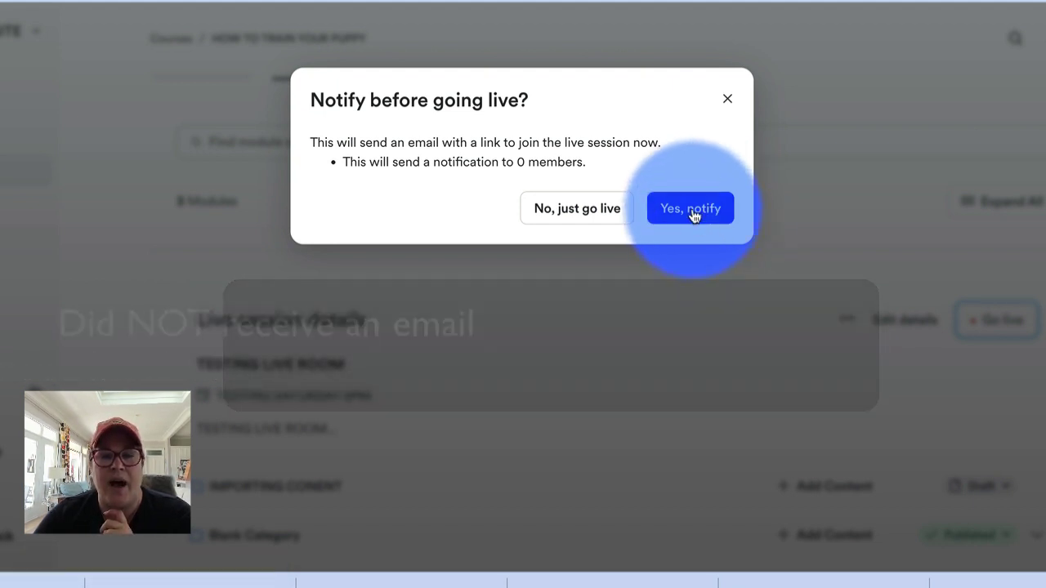
Go live with a notification to members, enter the host's name, and continue into the room in English.
{"action": "left_click", "coordinate": [693, 209]}
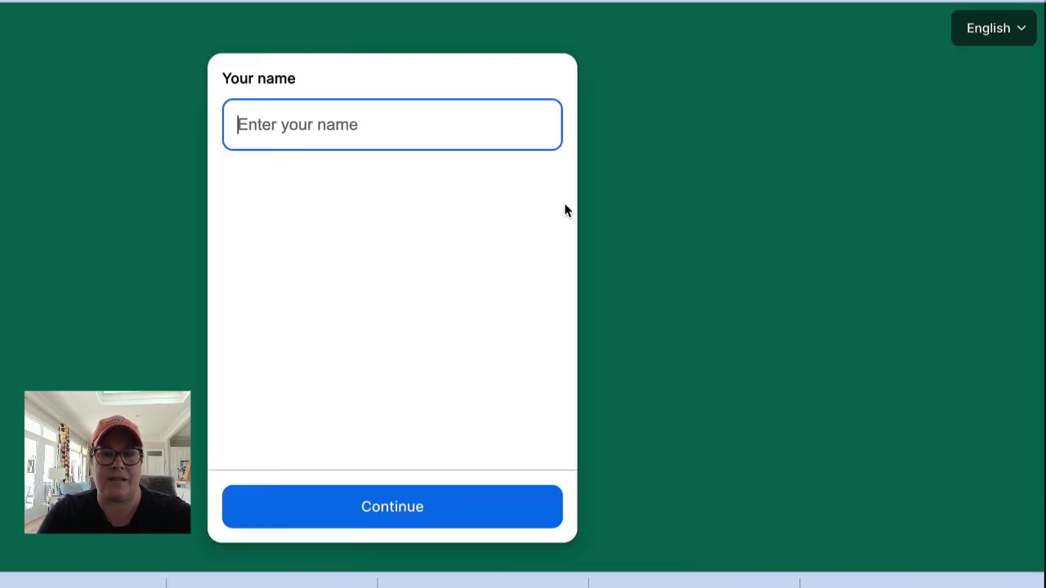
{"action": "type", "text": "TAMSEN "}
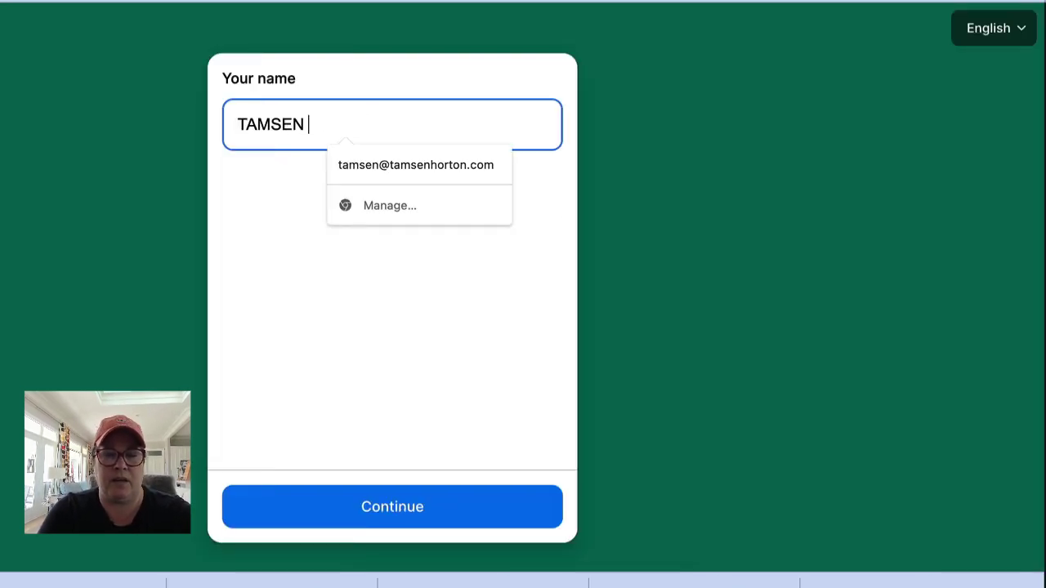
{"action": "type", "text": "HORTON"}
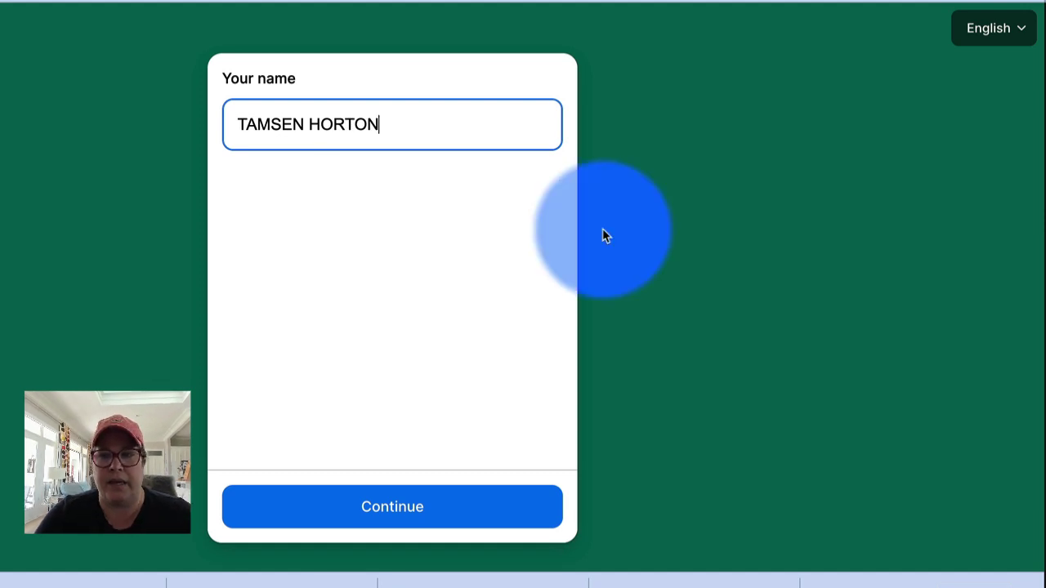
{"action": "left_click", "coordinate": [1022, 33]}
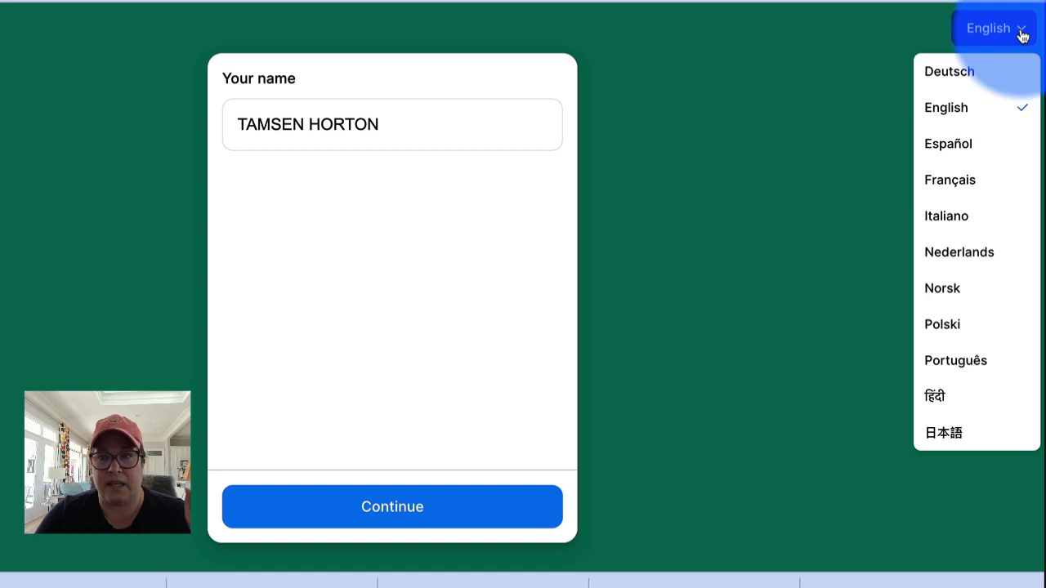
{"action": "left_click", "coordinate": [1022, 33]}
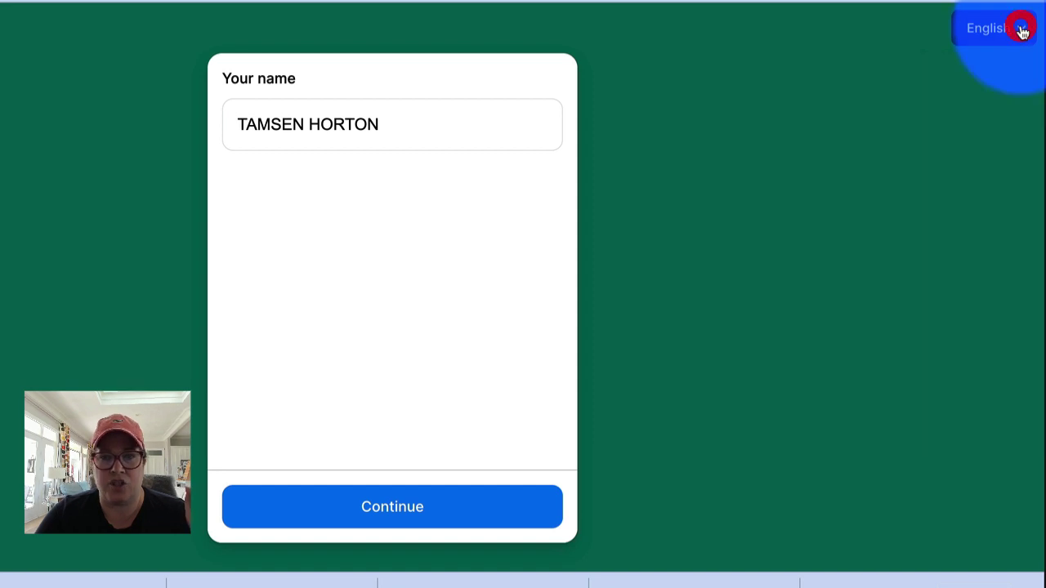
{"action": "left_click", "coordinate": [393, 513]}
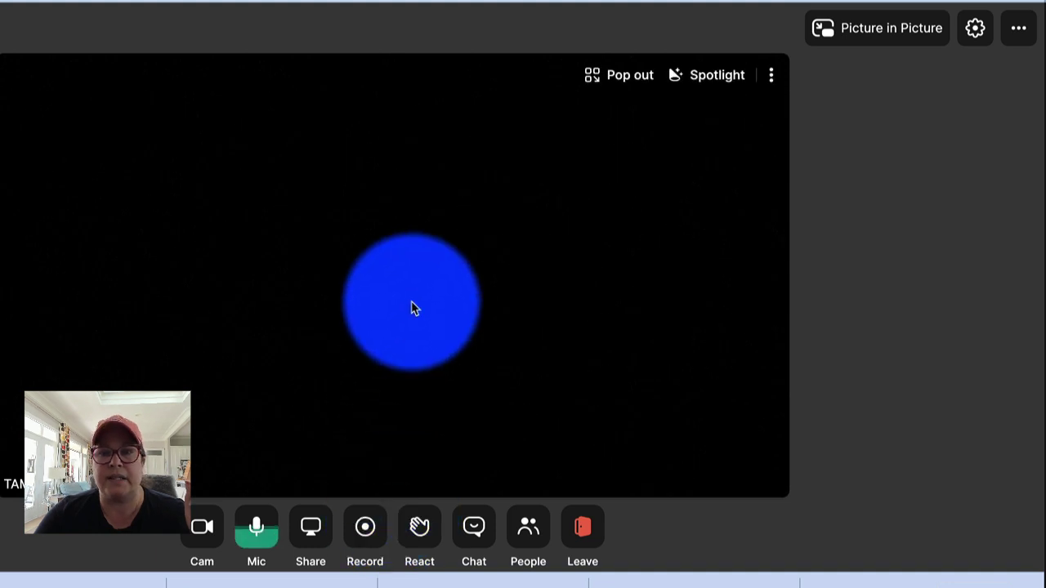
Switch the live room's camera from FaceTime HD Camera to Logitech BRIO #3.
{"action": "left_click", "coordinate": [203, 529]}
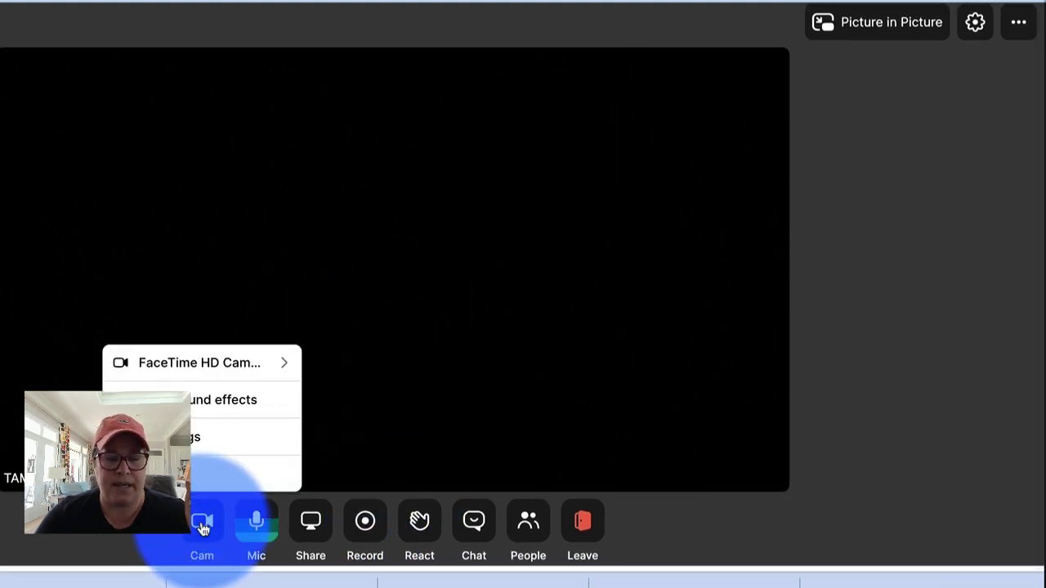
{"action": "mouse_move", "coordinate": [227, 371]}
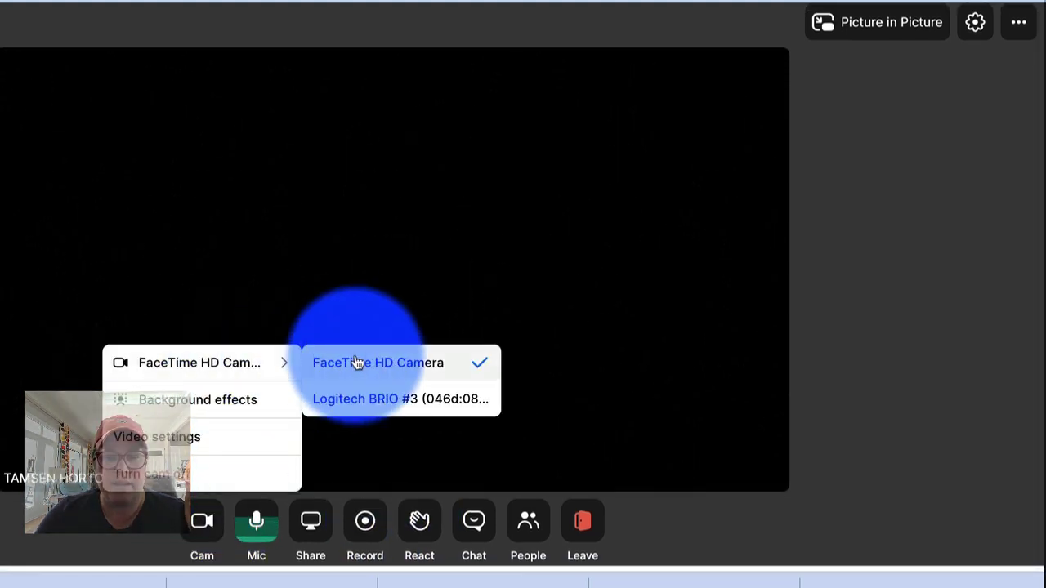
{"action": "left_click", "coordinate": [355, 400]}
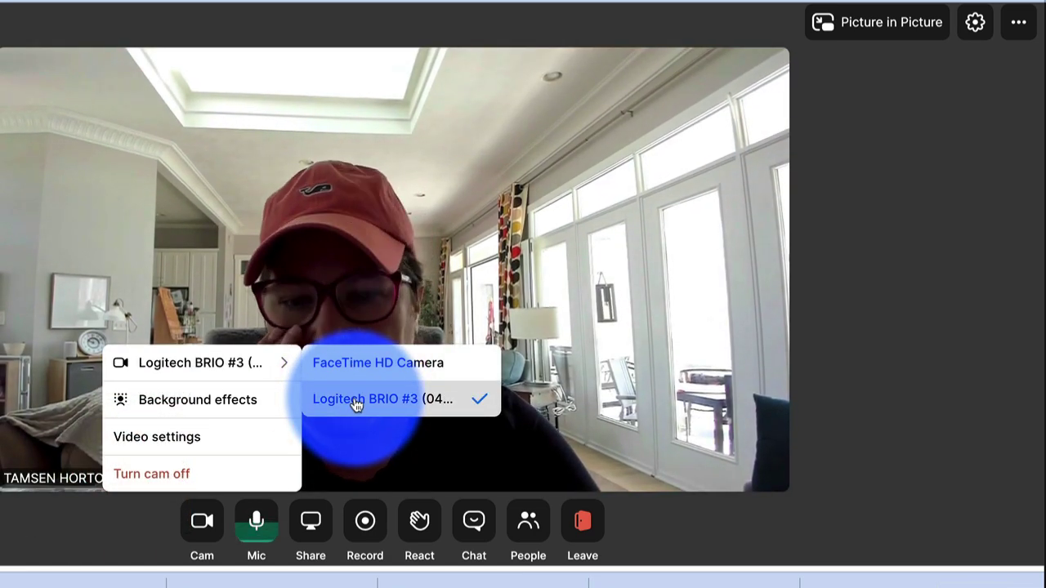
{"action": "left_click", "coordinate": [740, 400]}
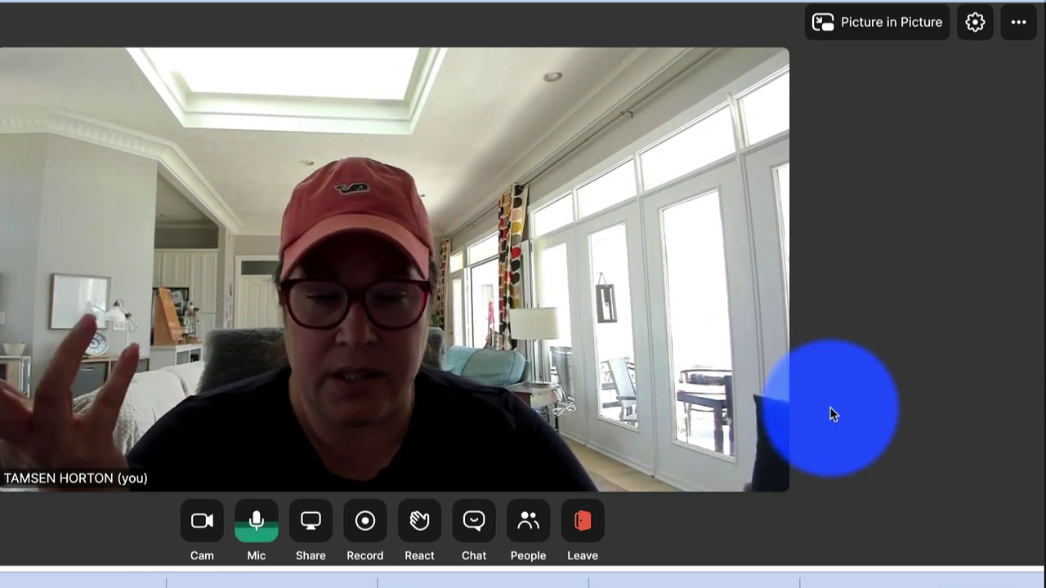
View the available reactions, record the live session, and stop the recording.
{"action": "left_click", "coordinate": [410, 535]}
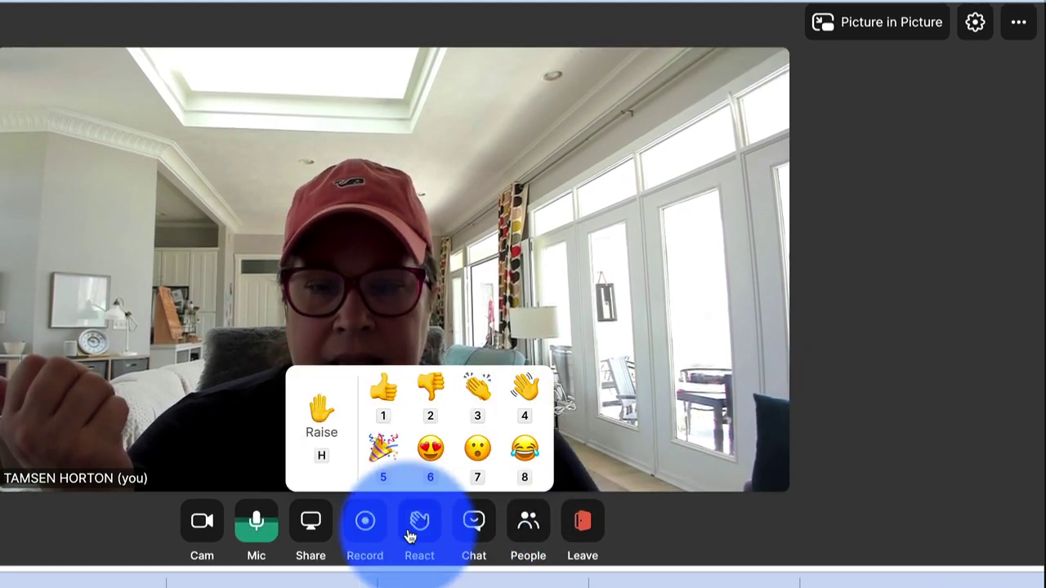
{"action": "left_click", "coordinate": [364, 524]}
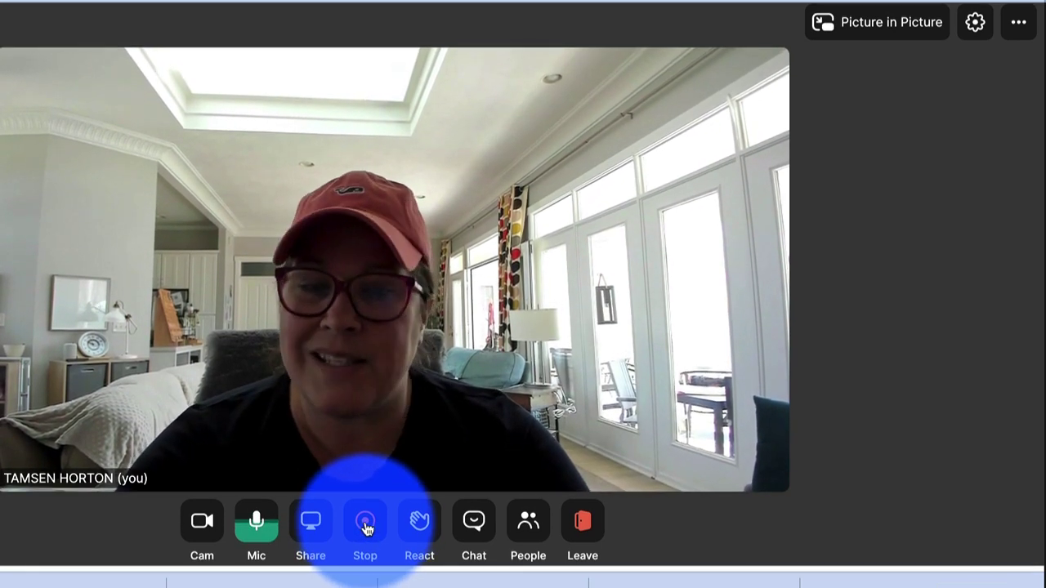
{"action": "left_click", "coordinate": [366, 523]}
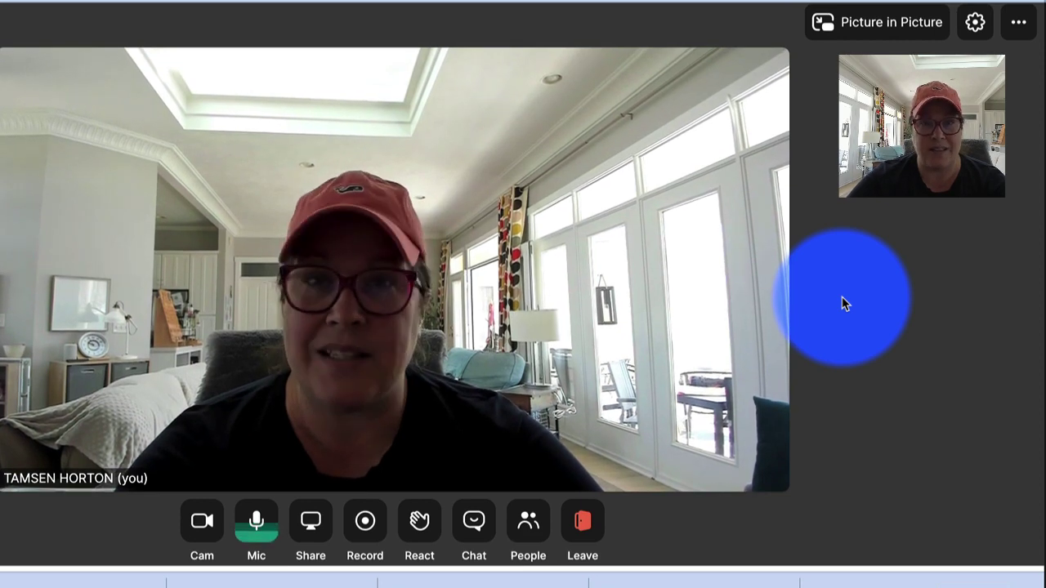
End the meeting for all participants without staying behind, and close the room's window.
{"action": "left_click", "coordinate": [584, 527]}
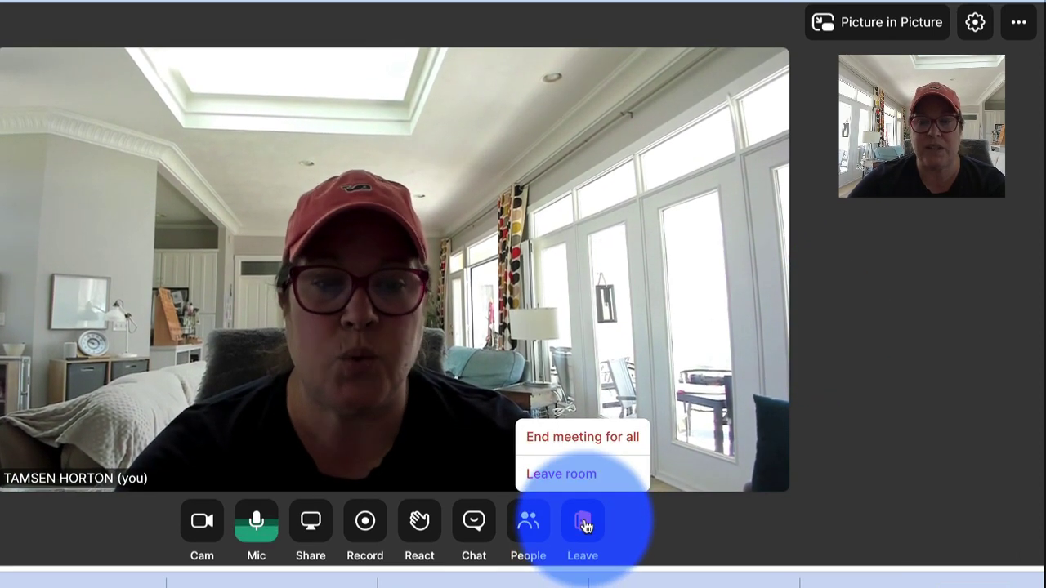
{"action": "left_click", "coordinate": [583, 439]}
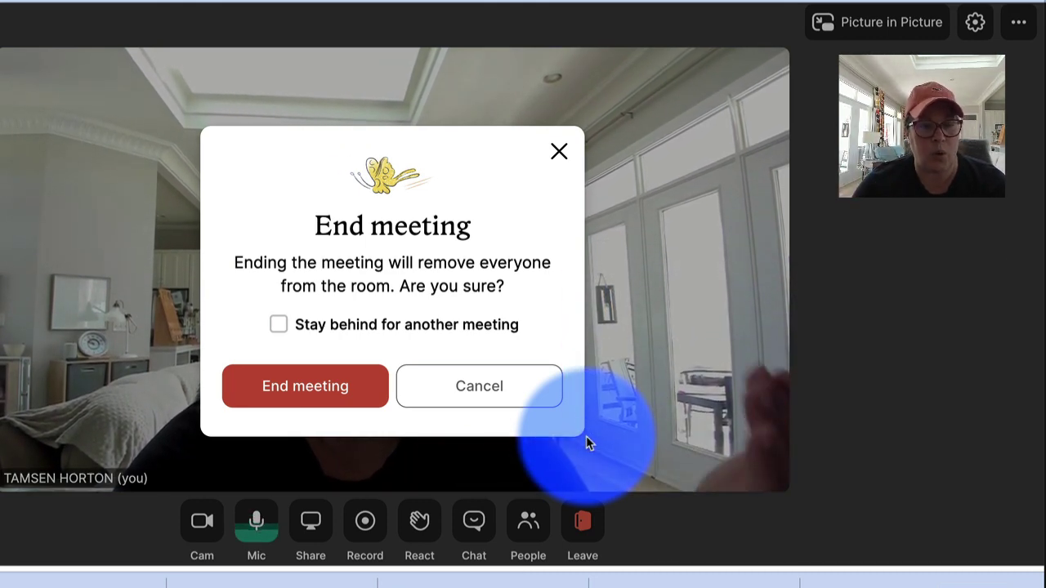
{"action": "left_click", "coordinate": [325, 387]}
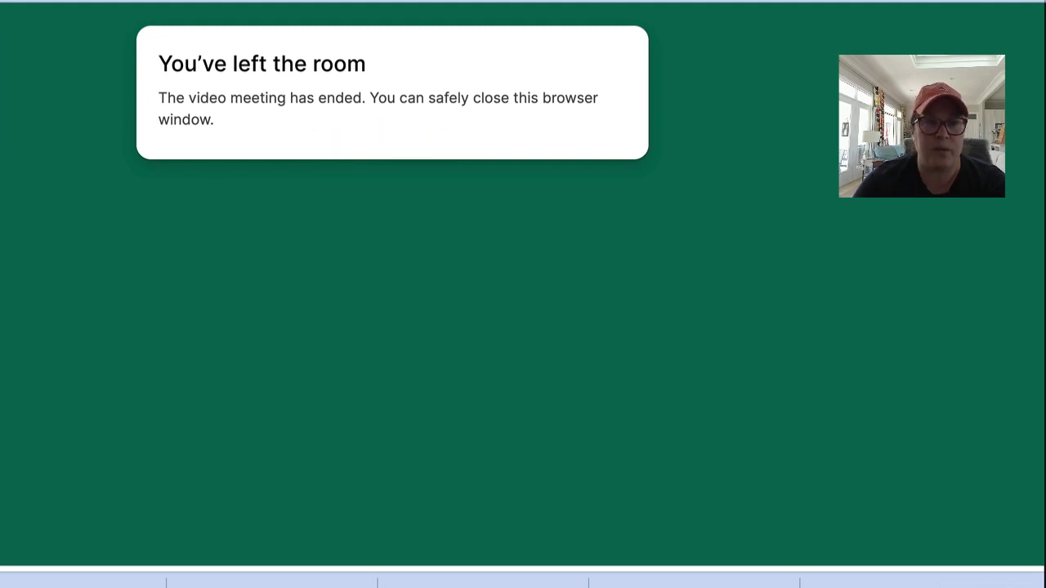
{"action": "key", "text": "ctrl+w"}
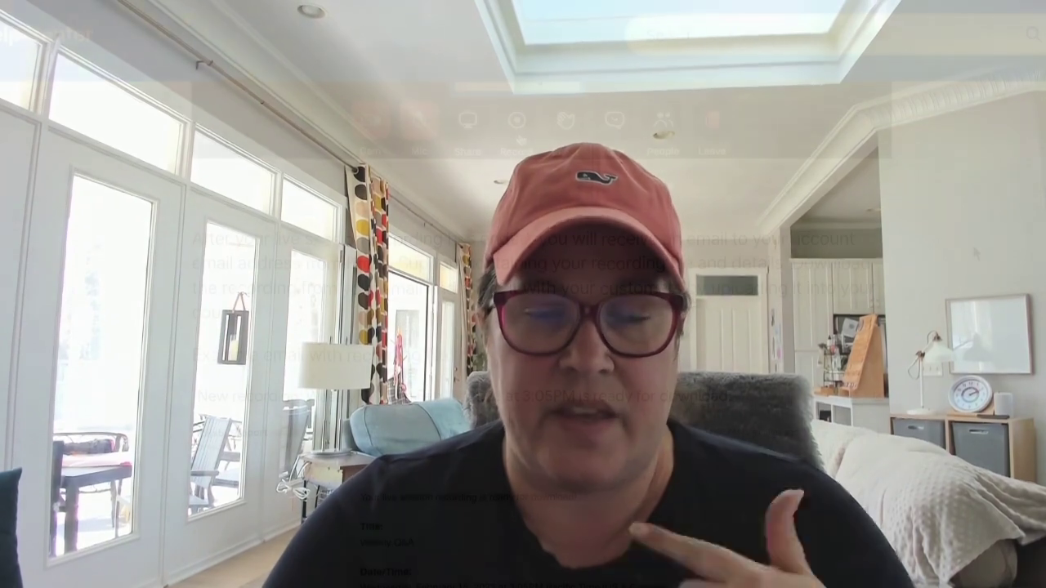
Read the Help Center section on how the live session recording is delivered by email.
{"action": "scroll", "coordinate": [974, 254], "scroll_direction": "down", "scroll_amount": 1}
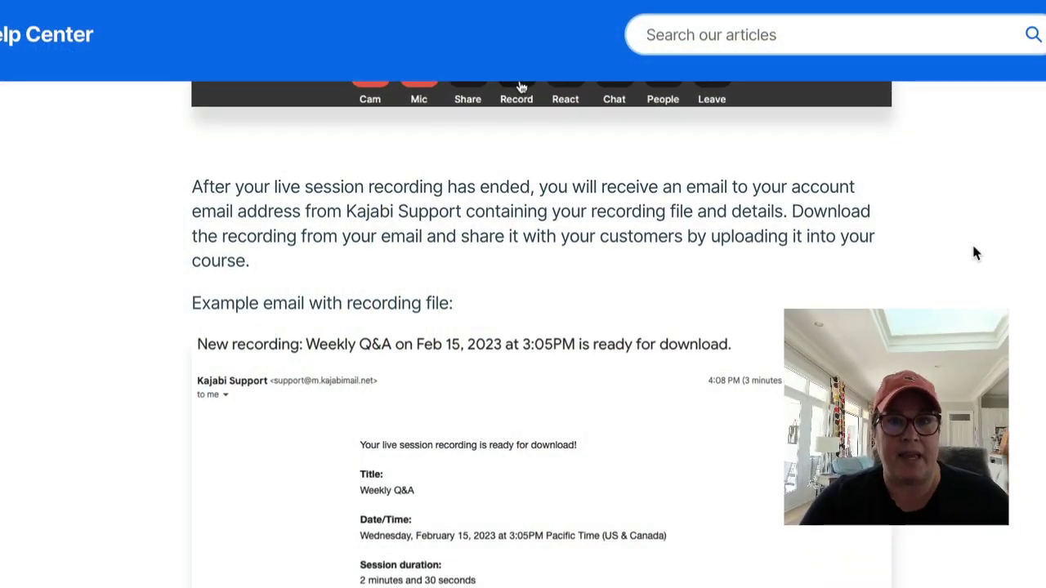
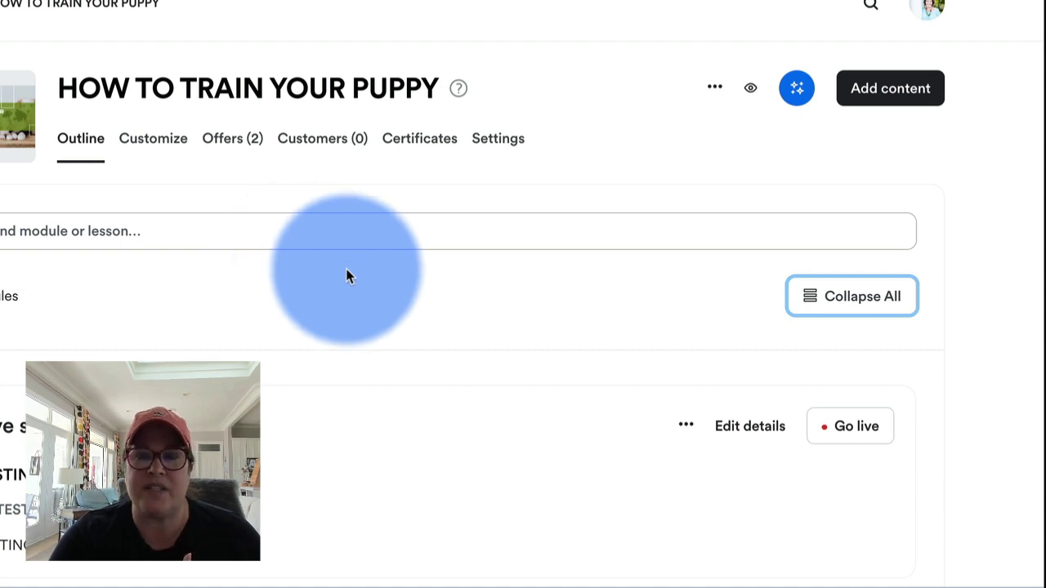
Create a lesson titled "TESTING UPLOAD OF A LIVE SESSION" in the Blank Category module of HOW TO TRAIN YOUR PUPPY.
{"action": "scroll", "coordinate": [347, 276], "scroll_direction": "down", "scroll_amount": 10}
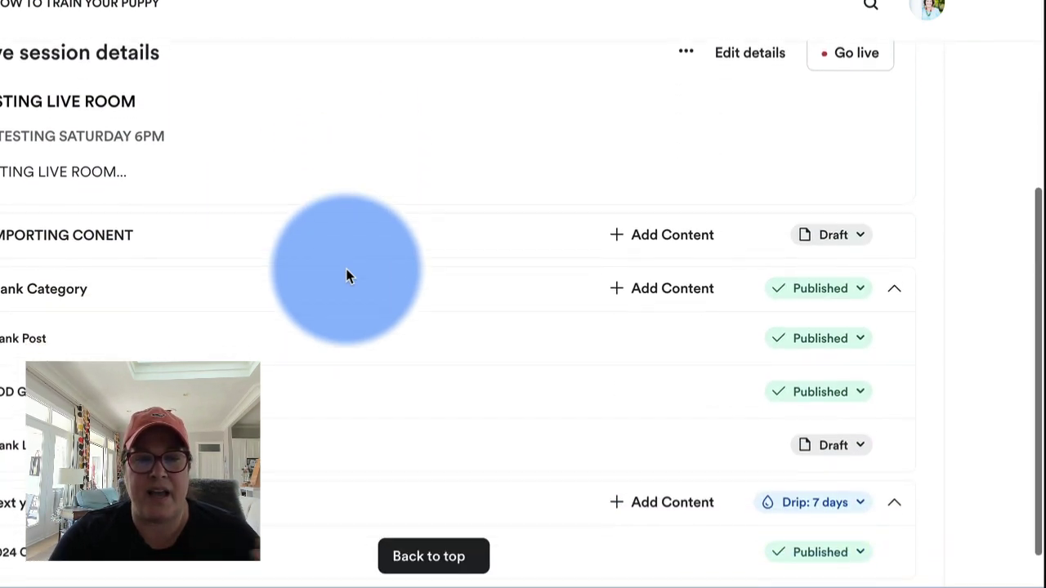
{"action": "scroll", "coordinate": [347, 277], "scroll_direction": "down", "scroll_amount": 1}
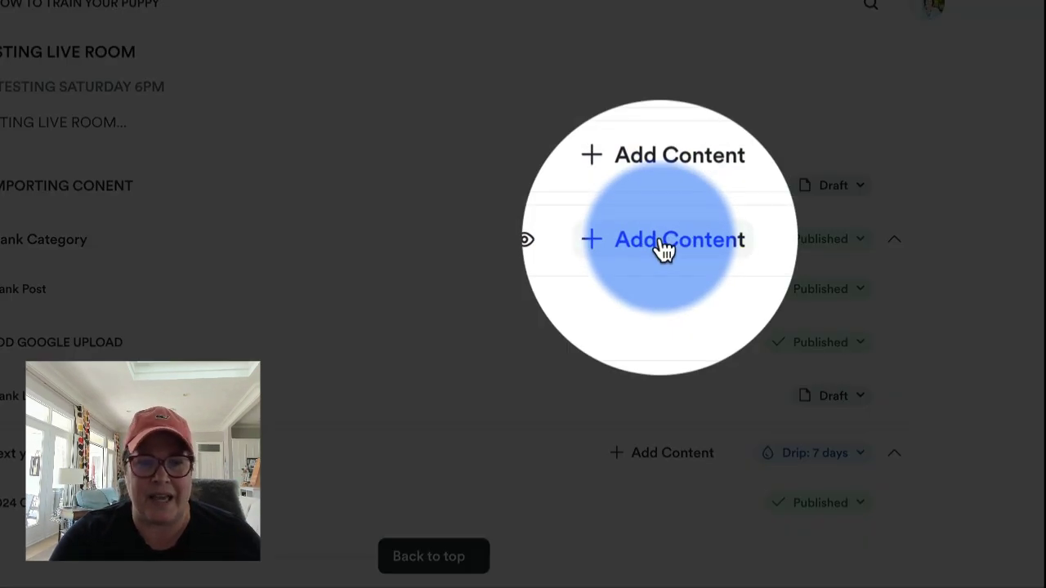
{"action": "left_click", "coordinate": [658, 242]}
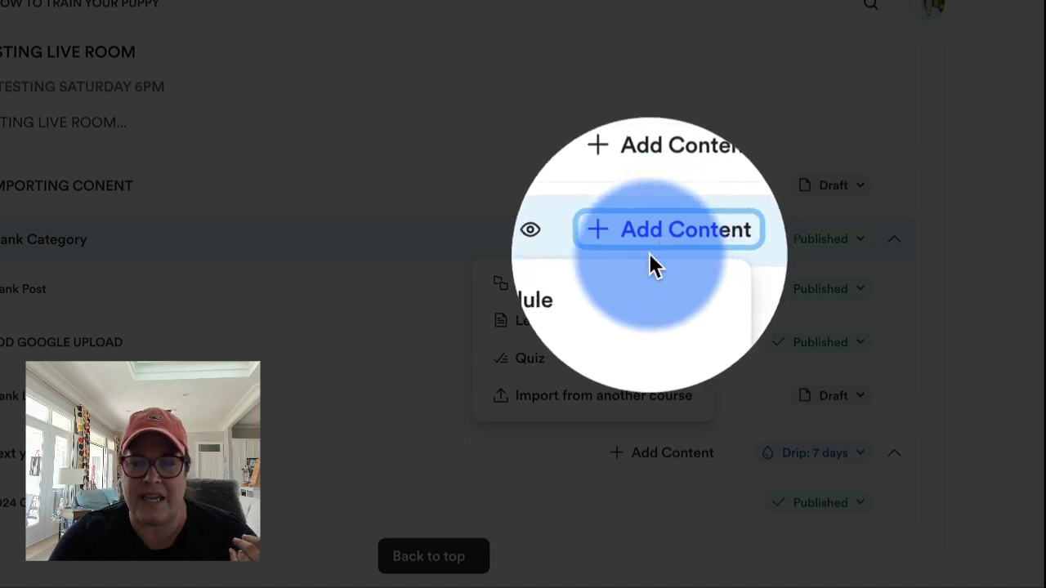
{"action": "left_click", "coordinate": [555, 323]}
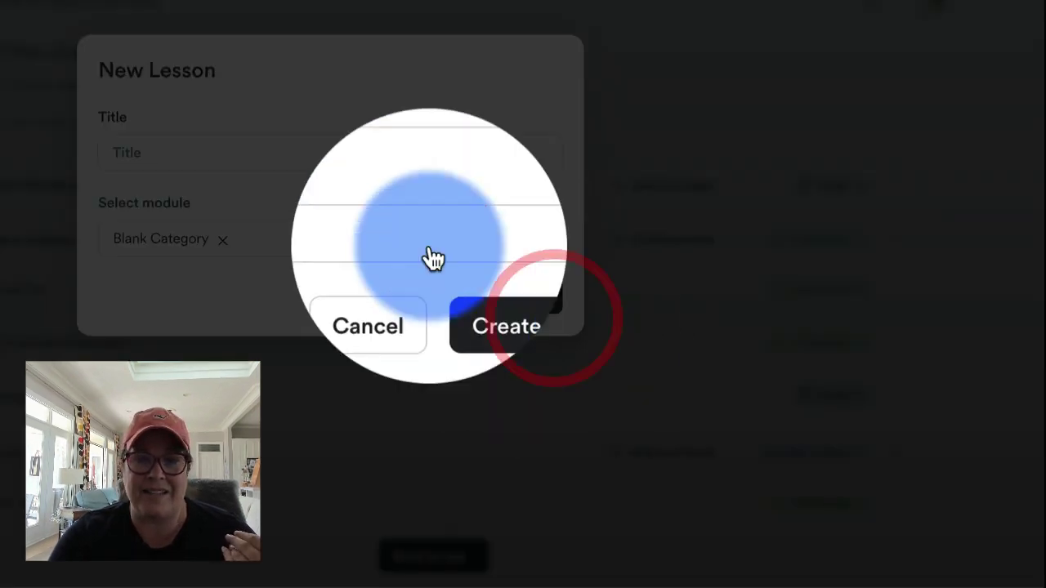
{"action": "left_click", "coordinate": [348, 153]}
{"action": "type", "text": "TESTING UPLOAD"}
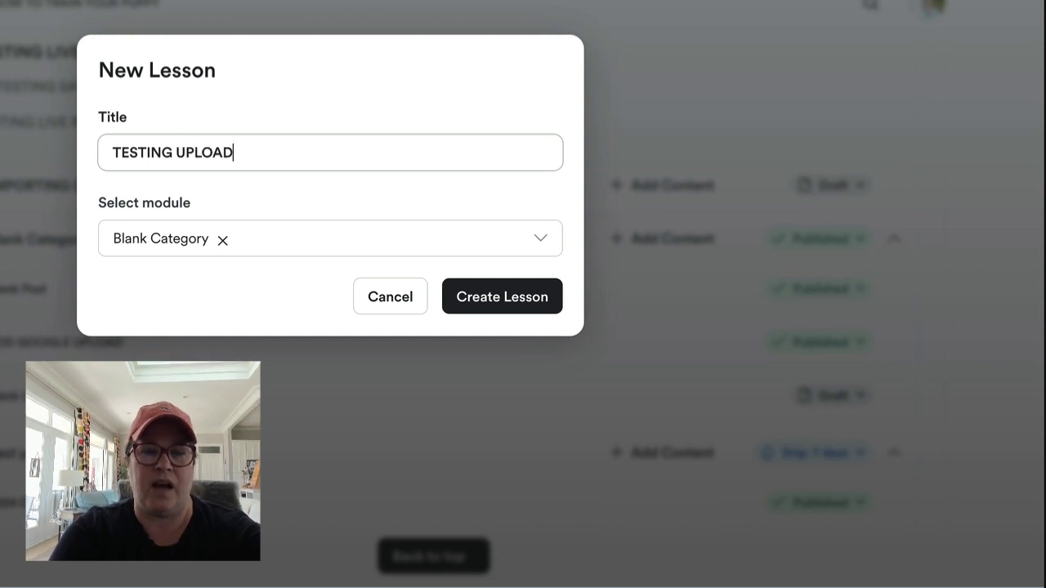
{"action": "type", "text": " OF A LIVE SESSION"}
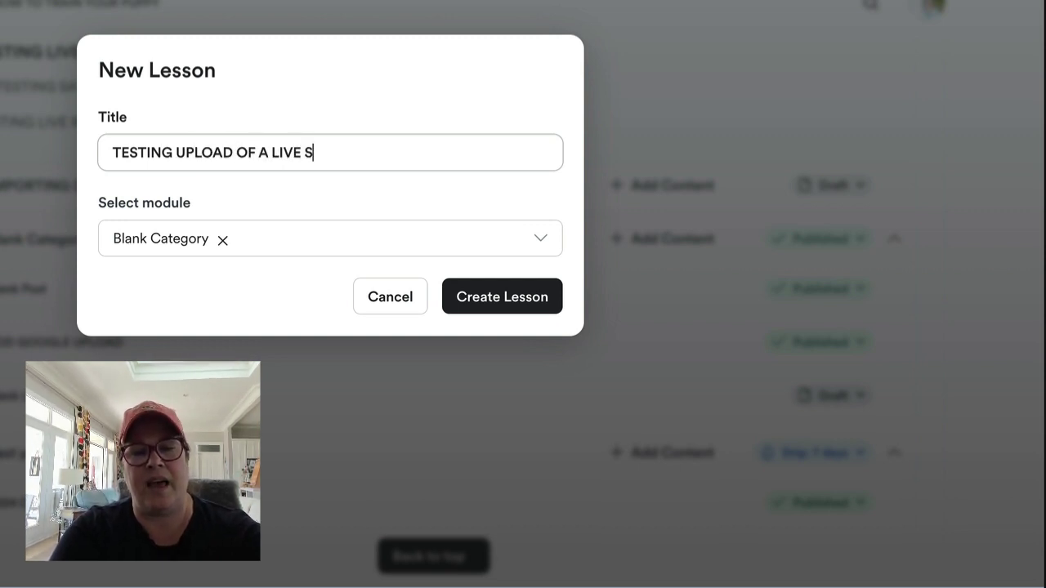
{"action": "left_click", "coordinate": [512, 297]}
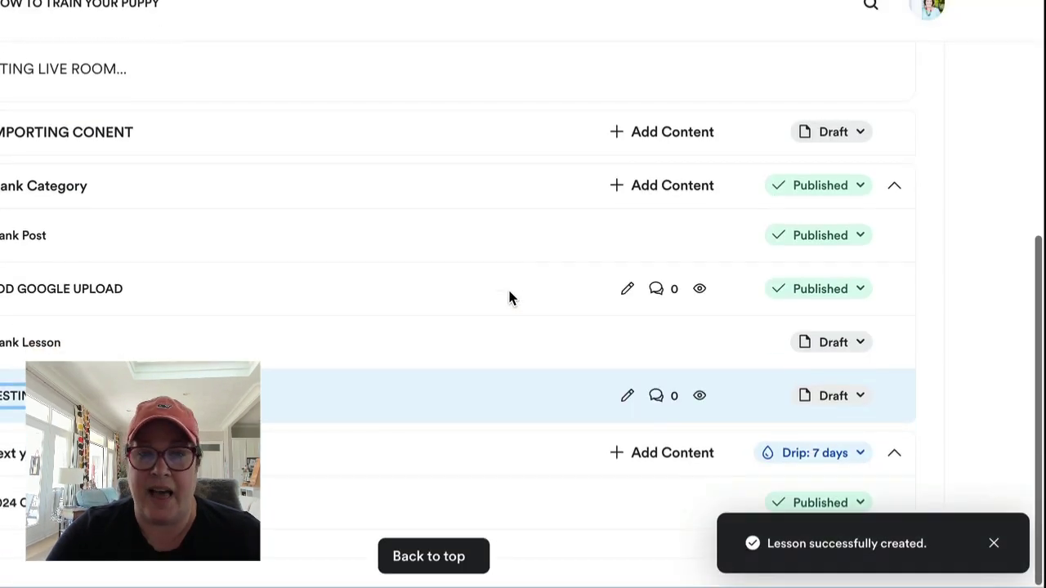
Open the "TESTING UPLOAD OF A LIVE SESSION" lesson and set its media type to Video.
{"action": "left_click", "coordinate": [289, 306]}
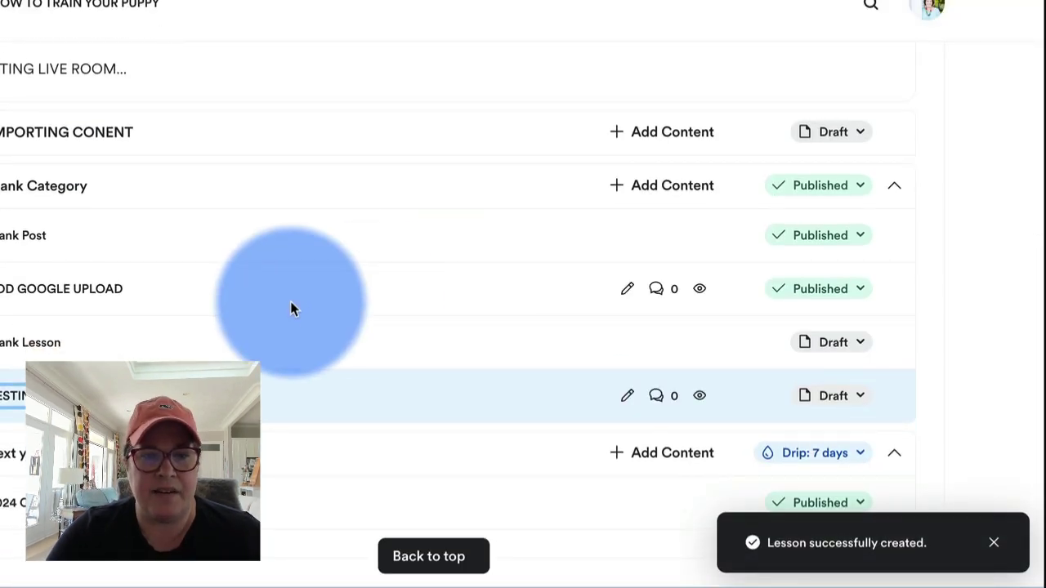
{"action": "left_click", "coordinate": [163, 394]}
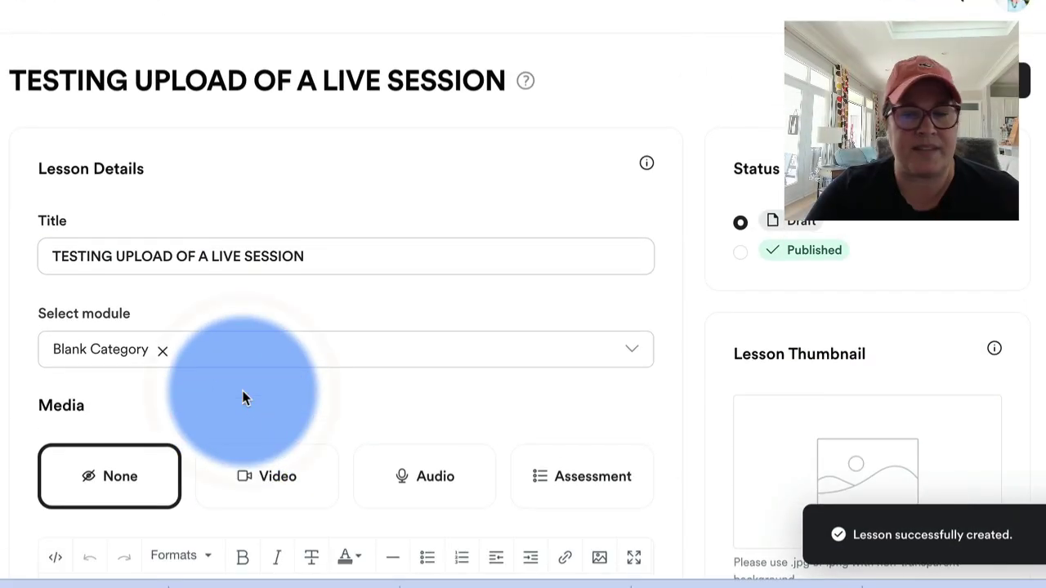
{"action": "scroll", "coordinate": [243, 398], "scroll_direction": "down", "scroll_amount": 3}
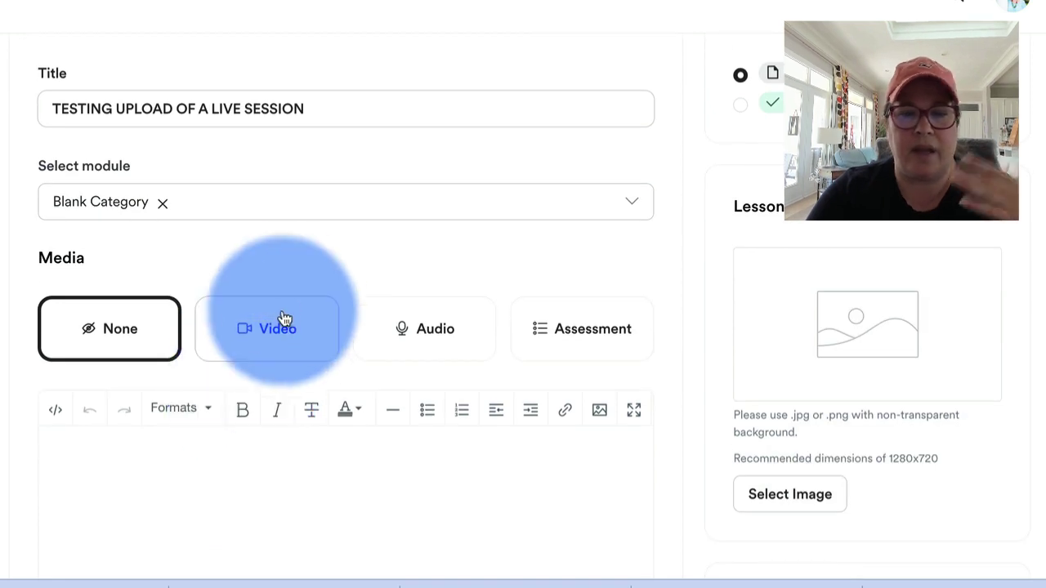
{"action": "left_click", "coordinate": [290, 328]}
{"action": "scroll", "coordinate": [288, 327], "scroll_direction": "down", "scroll_amount": 4}
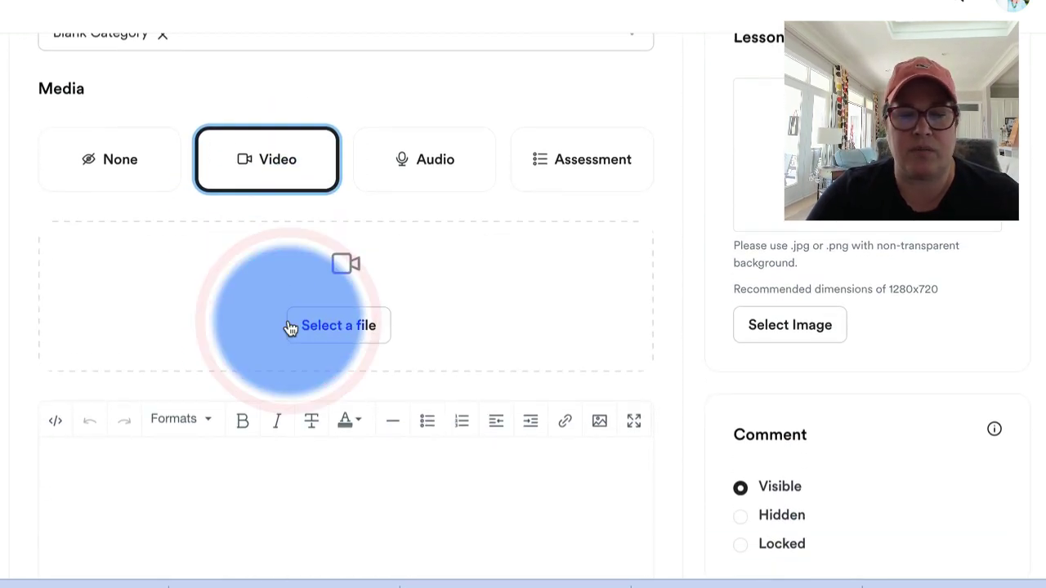
Upload the recording ending in "2023-04-12T18_02_07Z.mp4" from the device's Downloads folder as the lesson's video.
{"action": "left_click", "coordinate": [353, 315]}
{"action": "left_click", "coordinate": [355, 356]}
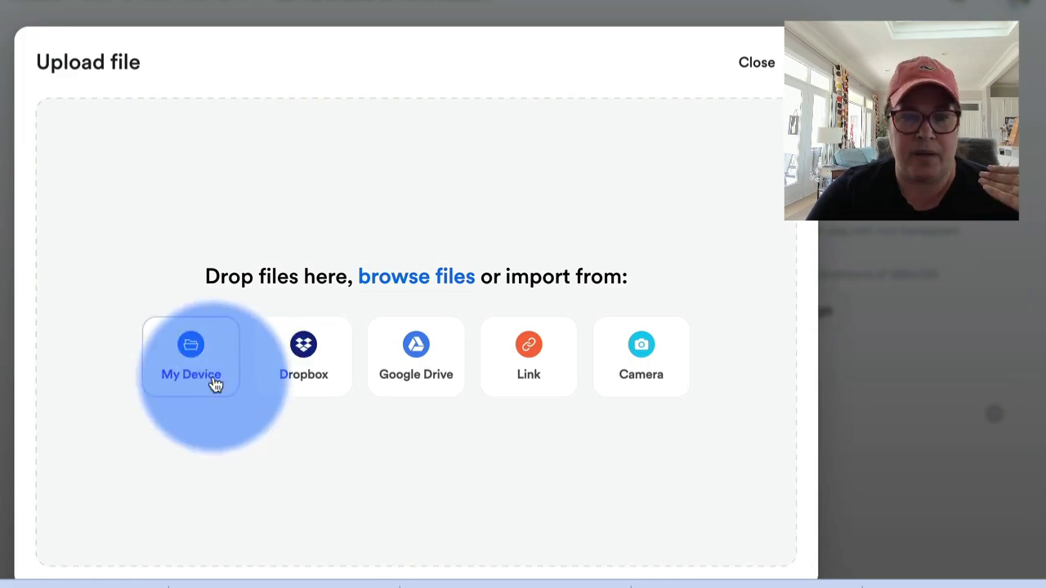
{"action": "left_click", "coordinate": [185, 365]}
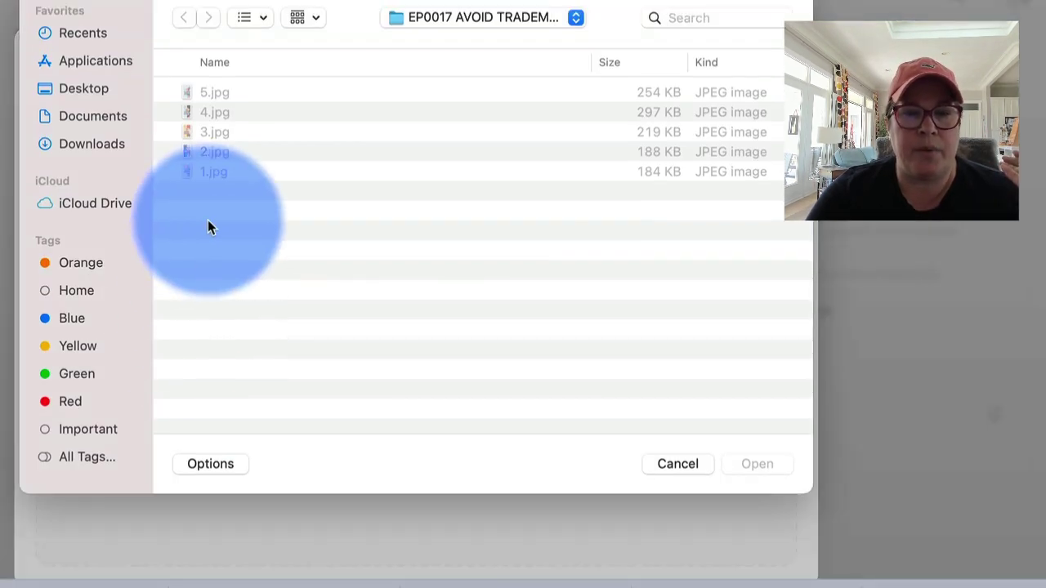
{"action": "left_click", "coordinate": [111, 148]}
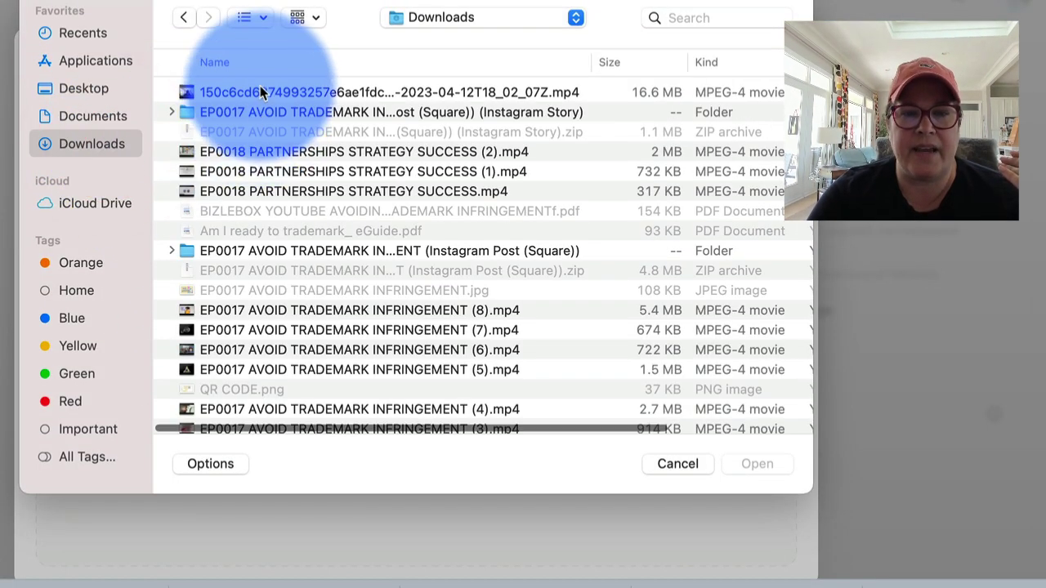
{"action": "left_click", "coordinate": [262, 92]}
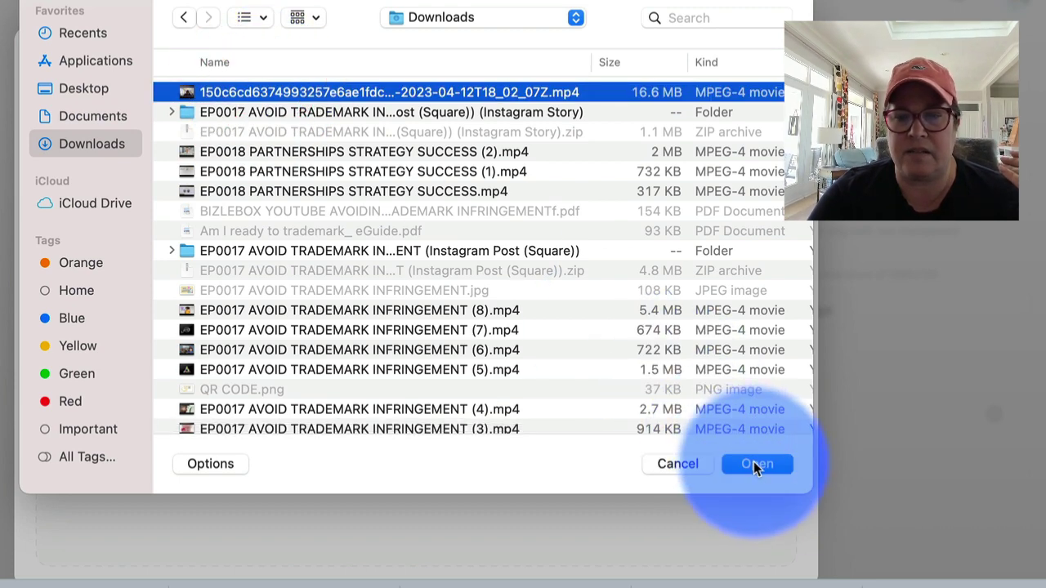
{"action": "left_click", "coordinate": [757, 464]}
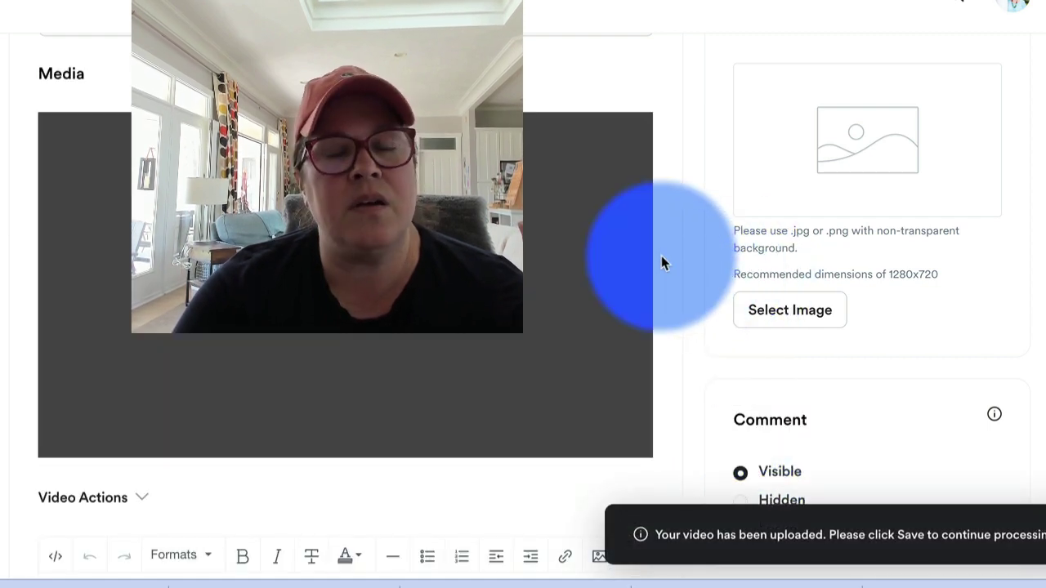
Save the lesson with its uploaded video, keeping its status as Draft.
{"action": "scroll", "coordinate": [661, 256], "scroll_direction": "down", "scroll_amount": 1}
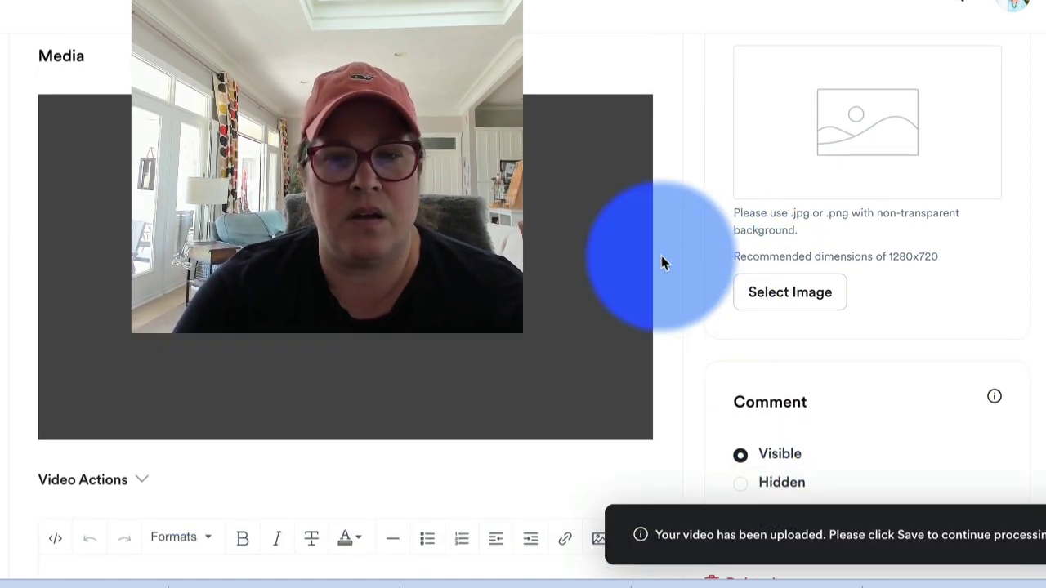
{"action": "scroll", "coordinate": [662, 256], "scroll_direction": "up", "scroll_amount": 2}
{"action": "scroll", "coordinate": [661, 262], "scroll_direction": "up", "scroll_amount": 5}
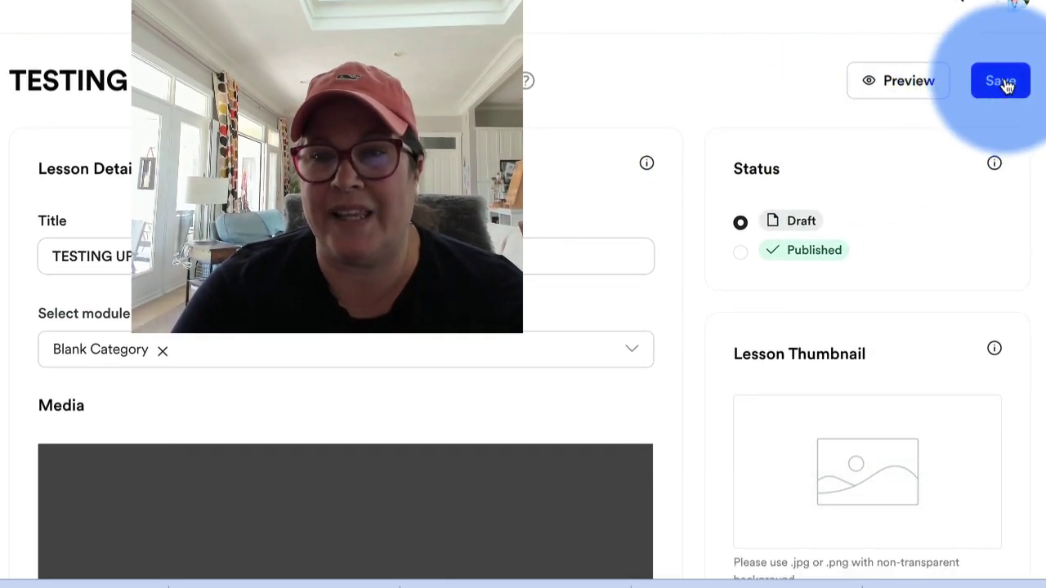
{"action": "left_click", "coordinate": [1003, 85]}
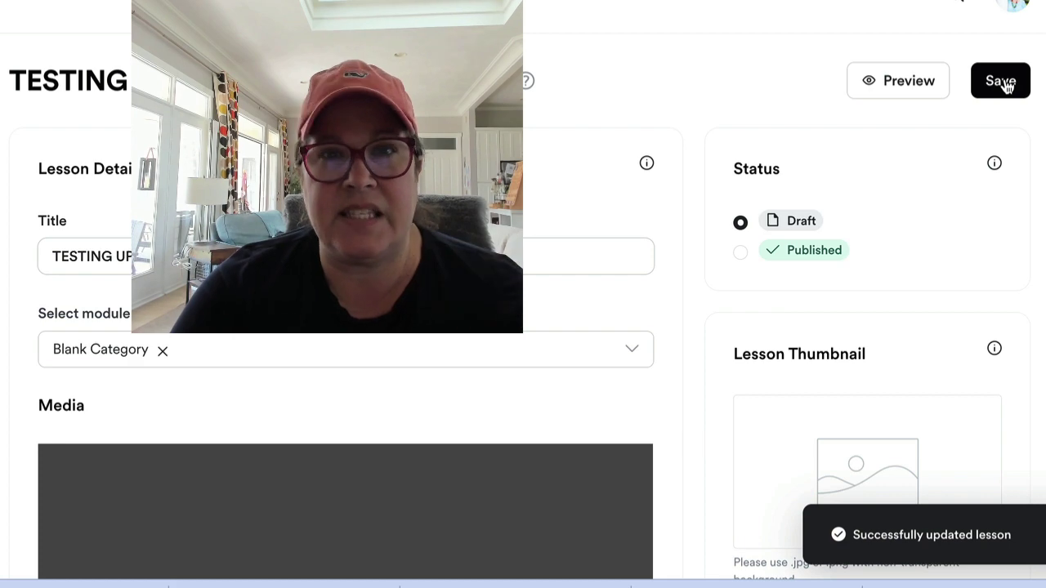
Show the actions available for the lesson's uploaded video.
{"action": "scroll", "coordinate": [685, 301], "scroll_direction": "down", "scroll_amount": 5}
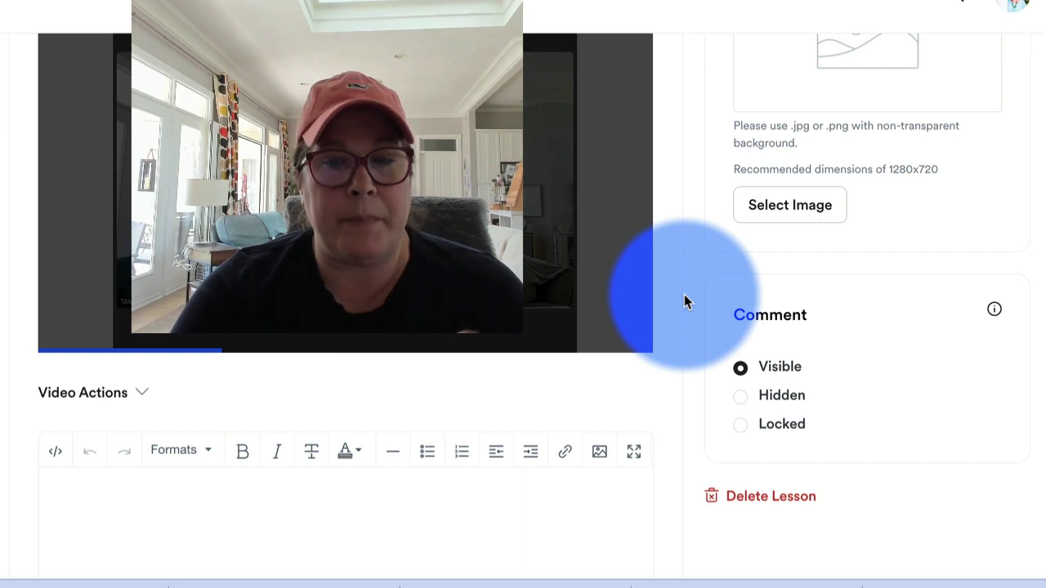
{"action": "scroll", "coordinate": [309, 408], "scroll_direction": "down", "scroll_amount": 1}
{"action": "left_click", "coordinate": [143, 369]}
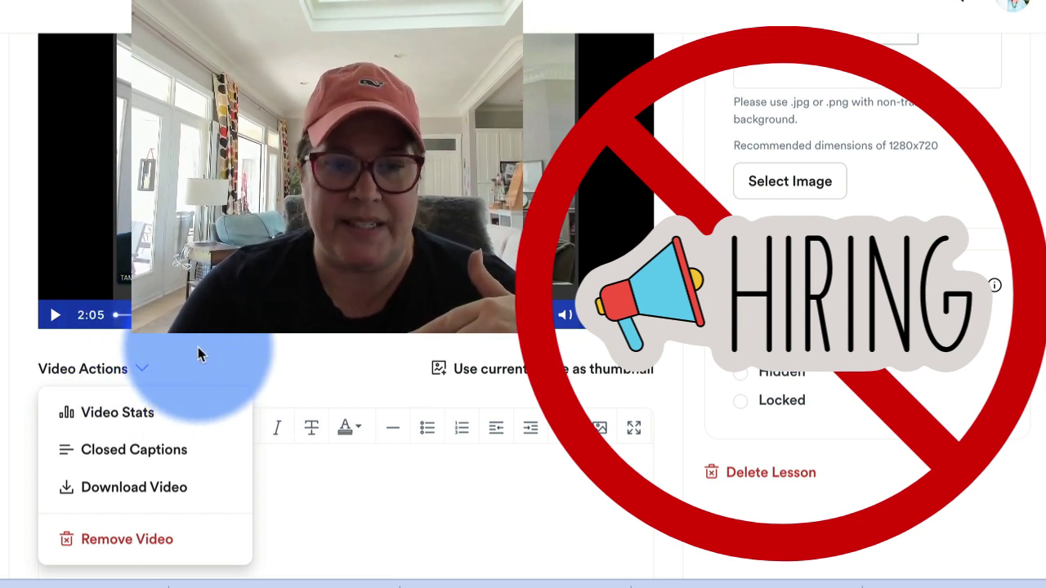
{"action": "scroll", "coordinate": [228, 364], "scroll_direction": "down", "scroll_amount": 1}
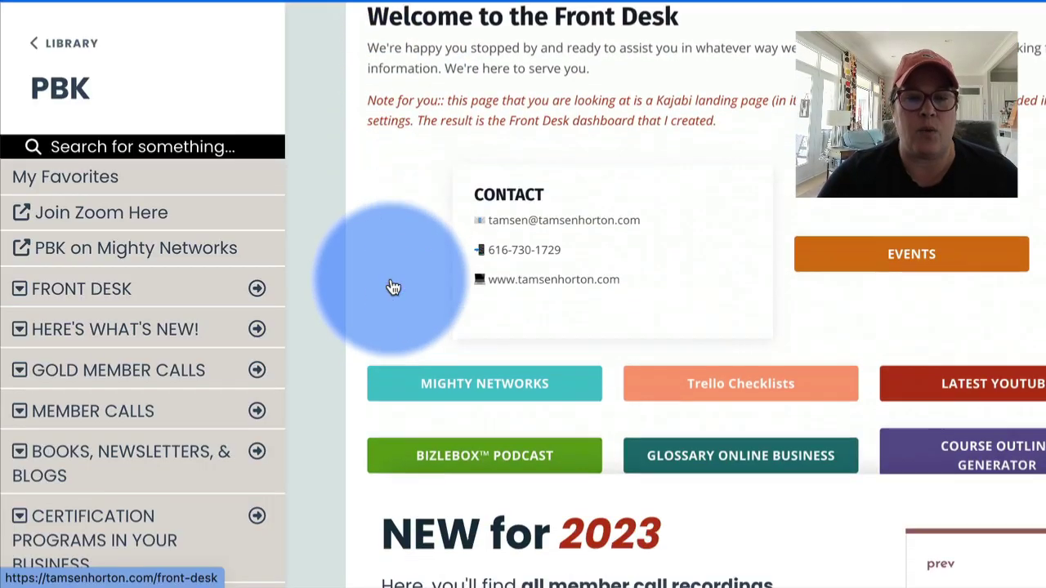
Find the [TESTING] PBK Member Call tile on the PBK course home page and open its live room page.
{"action": "scroll", "coordinate": [393, 287], "scroll_direction": "down", "scroll_amount": 12}
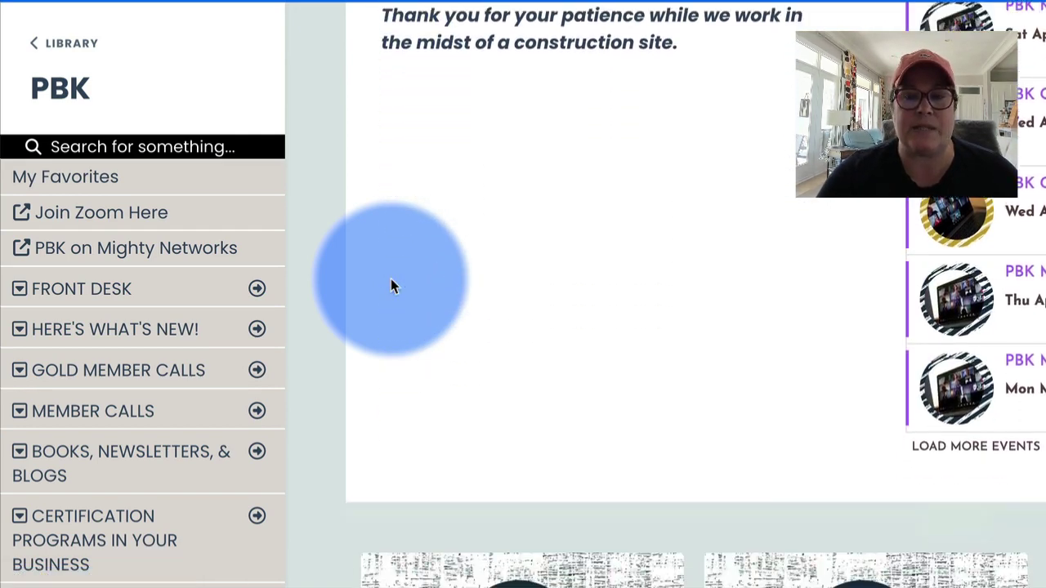
{"action": "scroll", "coordinate": [391, 286], "scroll_direction": "down", "scroll_amount": 5}
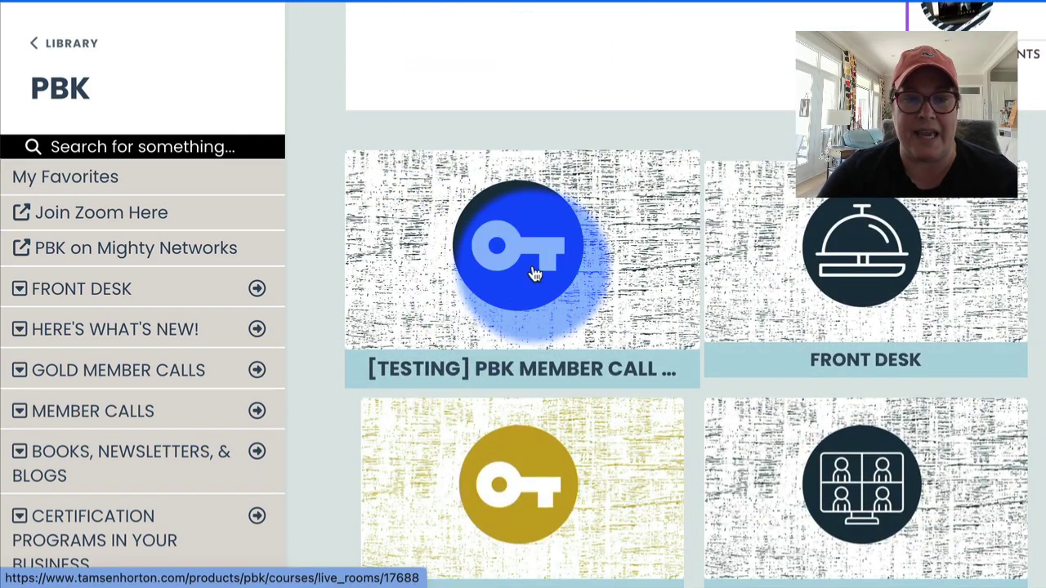
{"action": "left_click", "coordinate": [537, 282]}
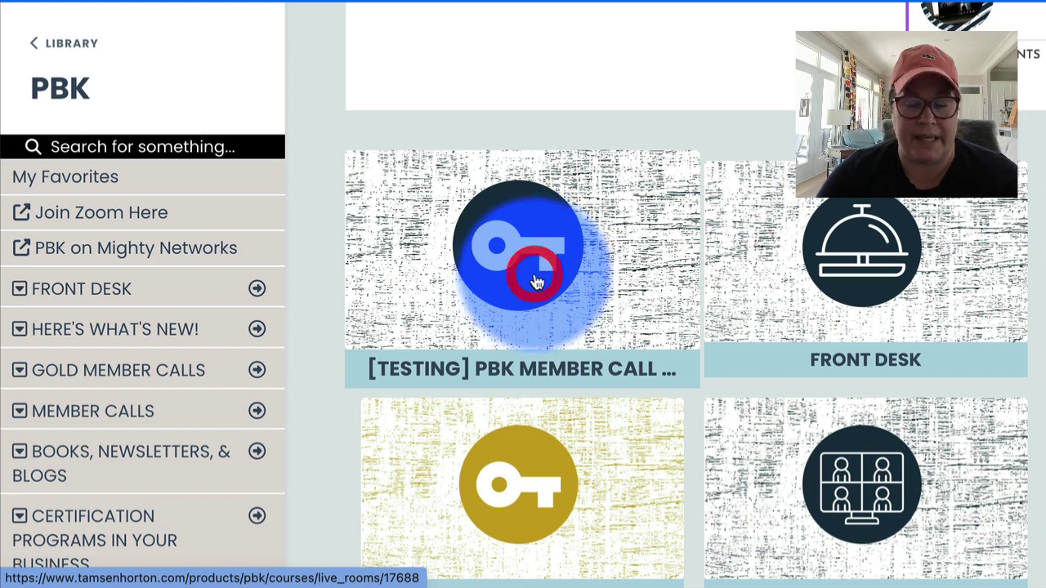
{"action": "scroll", "coordinate": [537, 282], "scroll_direction": "up", "scroll_amount": 1}
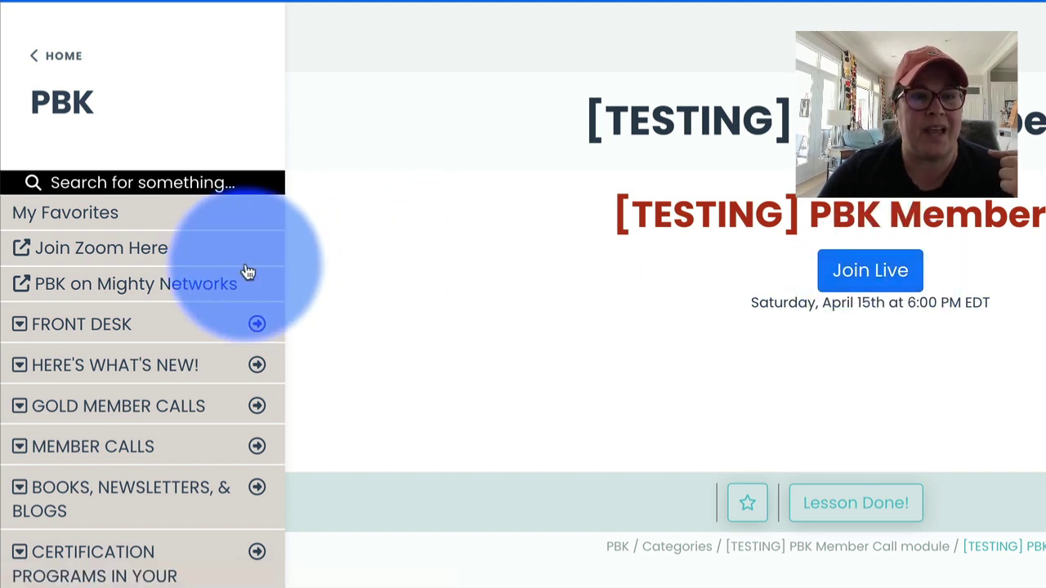
Open the course's Join Zoom Here link, return to the live room page, and look over the course navigation.
{"action": "left_click", "coordinate": [82, 252]}
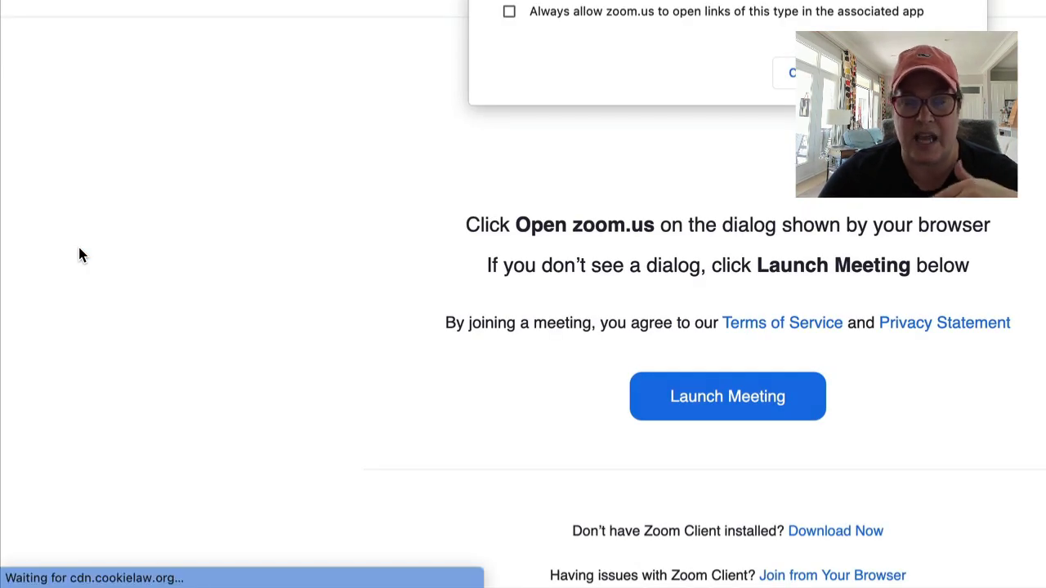
{"action": "left_click", "coordinate": [85, 243]}
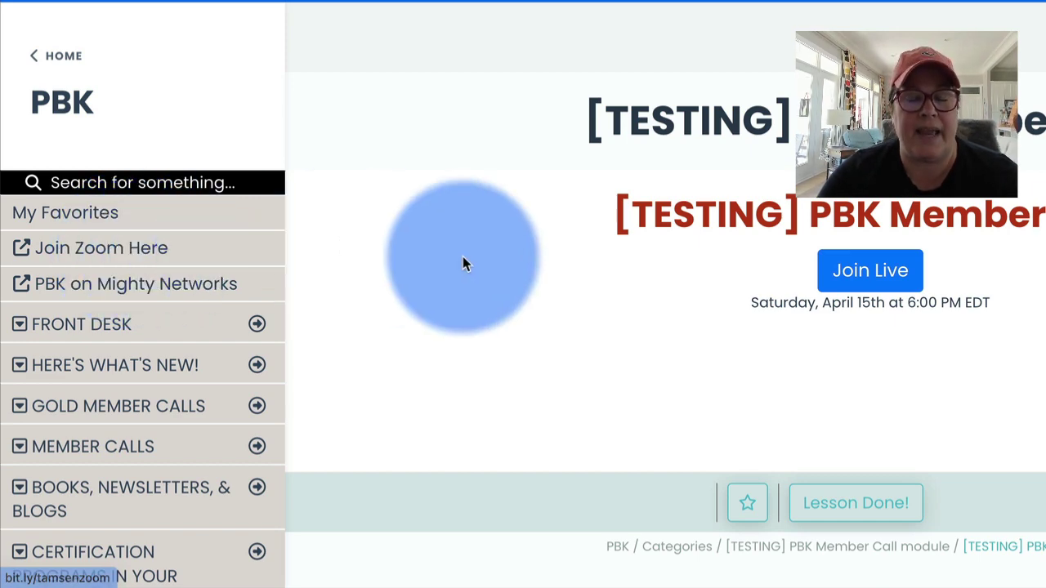
{"action": "scroll", "coordinate": [463, 263], "scroll_direction": "down", "scroll_amount": 5}
{"action": "scroll", "coordinate": [462, 263], "scroll_direction": "up", "scroll_amount": 5}
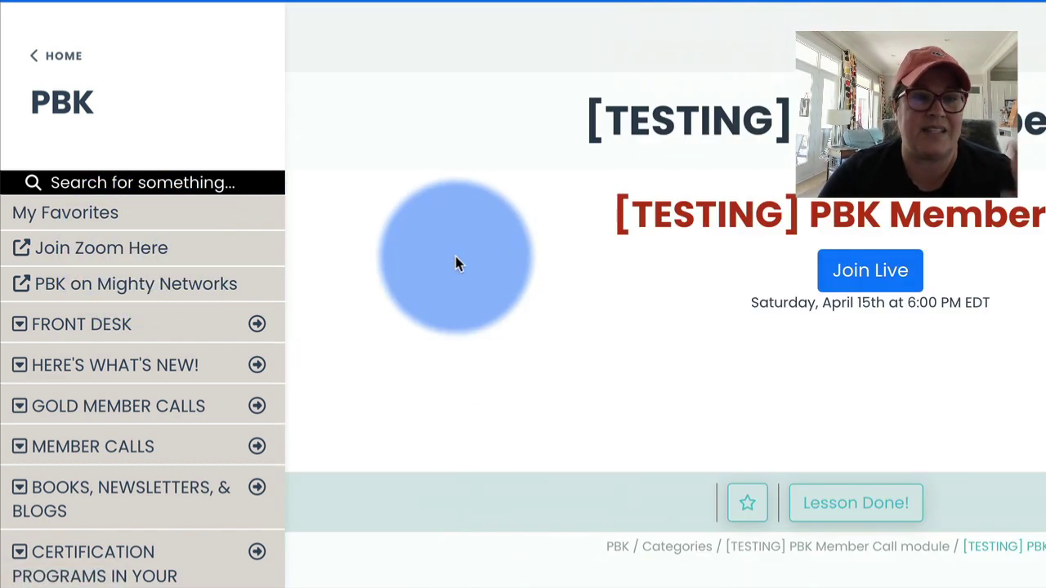
{"action": "scroll", "coordinate": [181, 309], "scroll_direction": "down", "scroll_amount": 5}
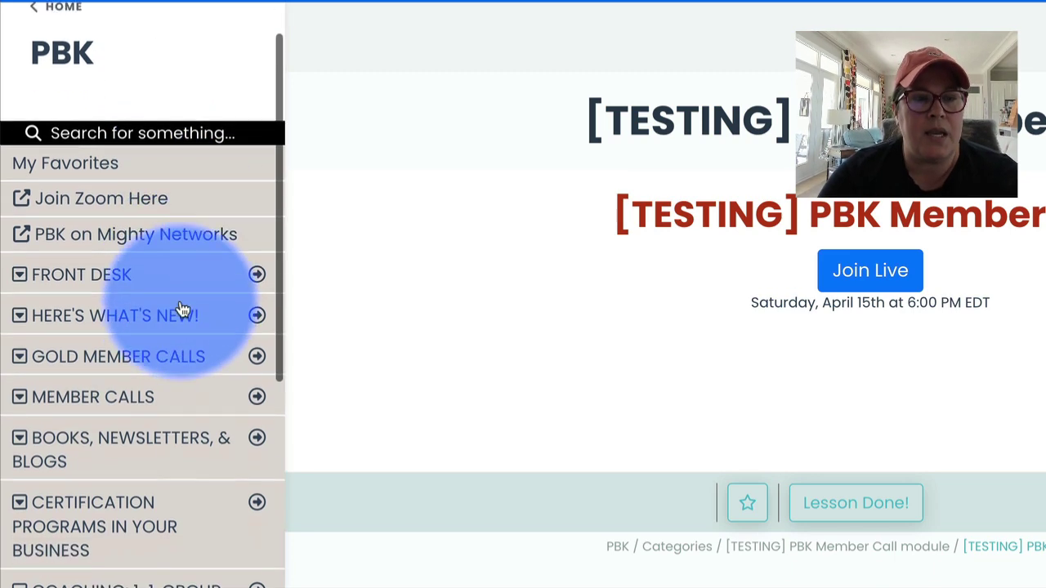
{"action": "scroll", "coordinate": [181, 309], "scroll_direction": "up", "scroll_amount": 5}
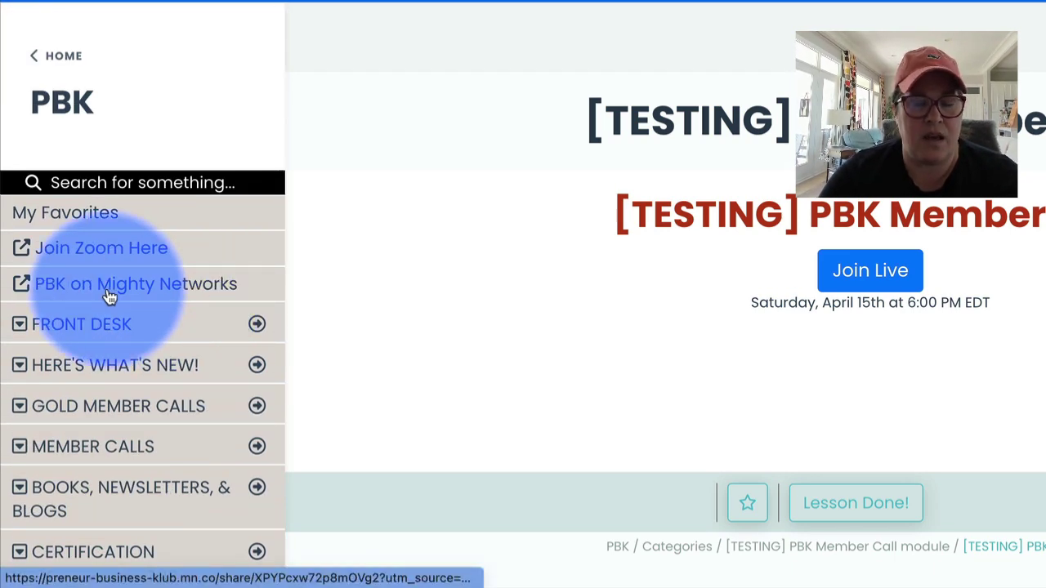
Return to the PBK course home page and view its module tiles, starting with the [TESTING] PBK Member Call.
{"action": "left_click", "coordinate": [64, 56]}
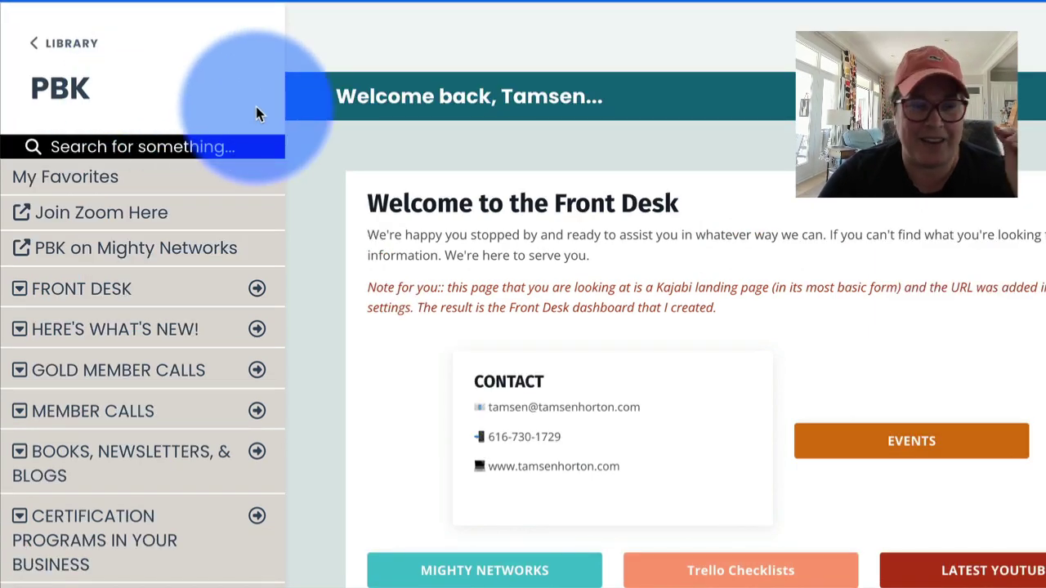
{"action": "scroll", "coordinate": [369, 263], "scroll_direction": "down", "scroll_amount": 10}
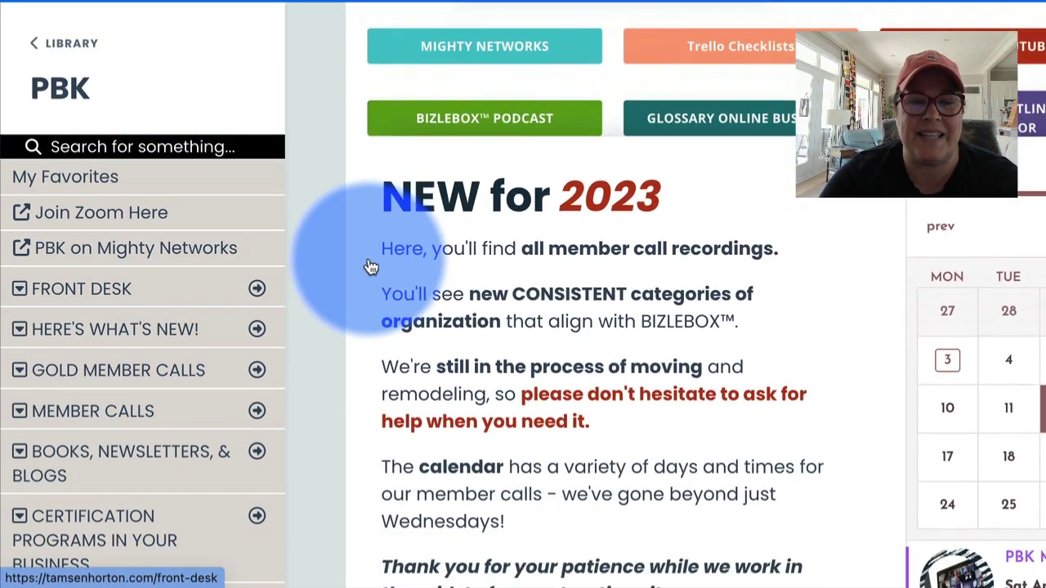
{"action": "scroll", "coordinate": [369, 263], "scroll_direction": "down", "scroll_amount": 8}
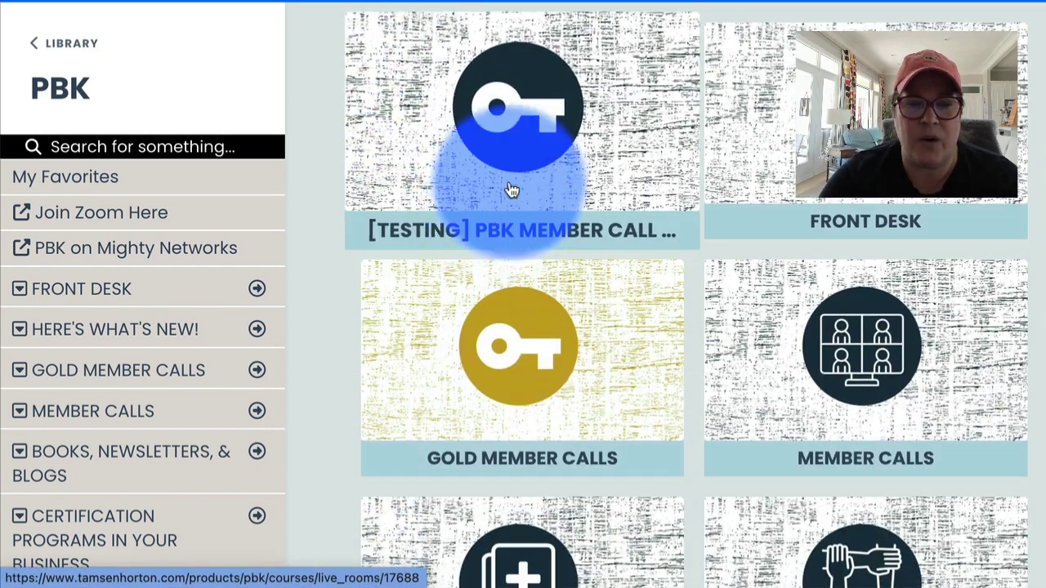